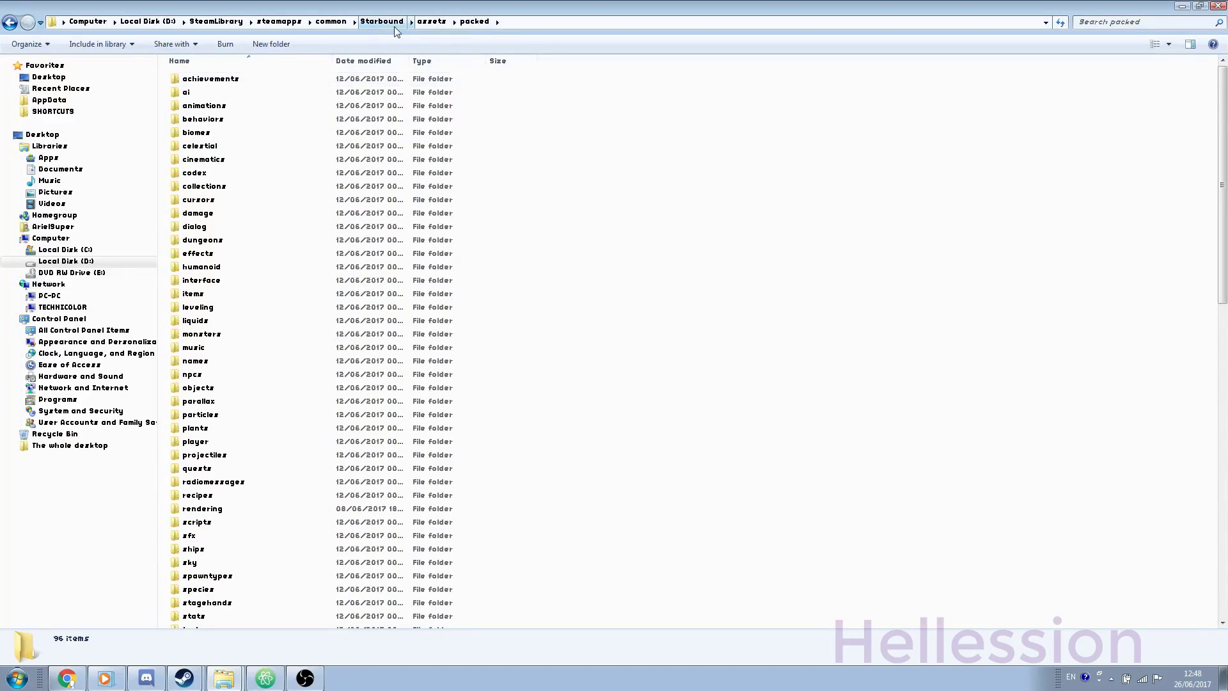
Step: Return to the Starbound game folder and launch Tiled from the Start menu search
left_click(382, 21)
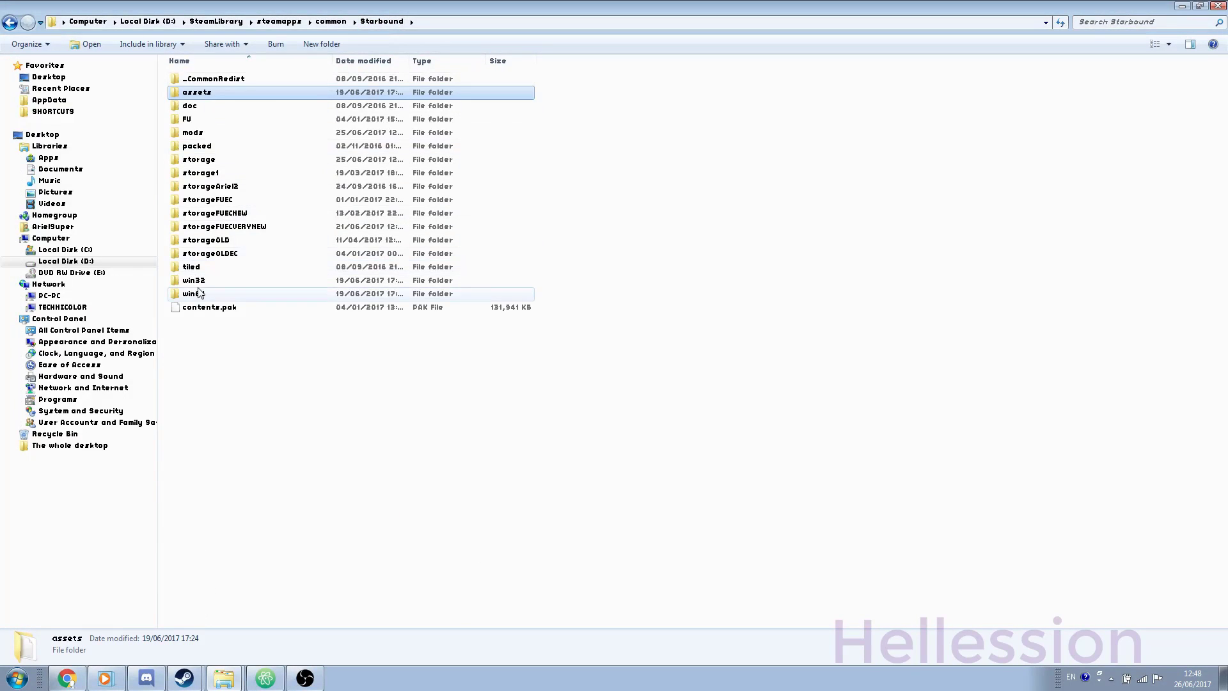
left_click(17, 678)
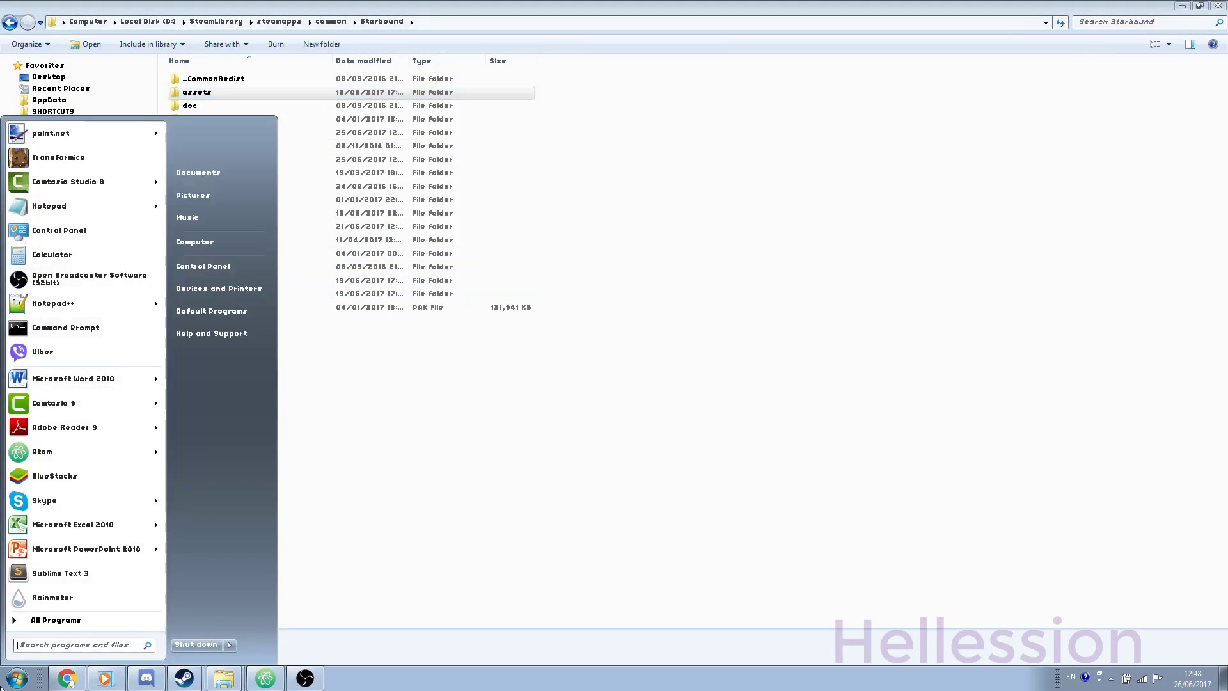
type("Tiled")
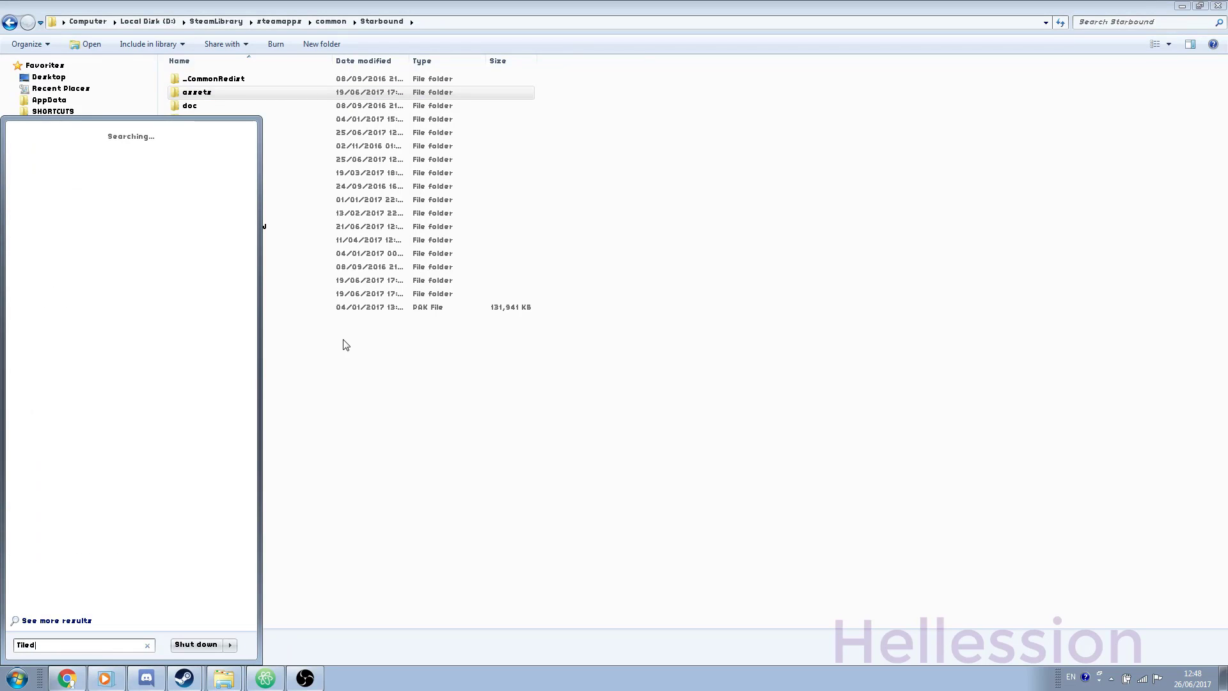
left_click(39, 221)
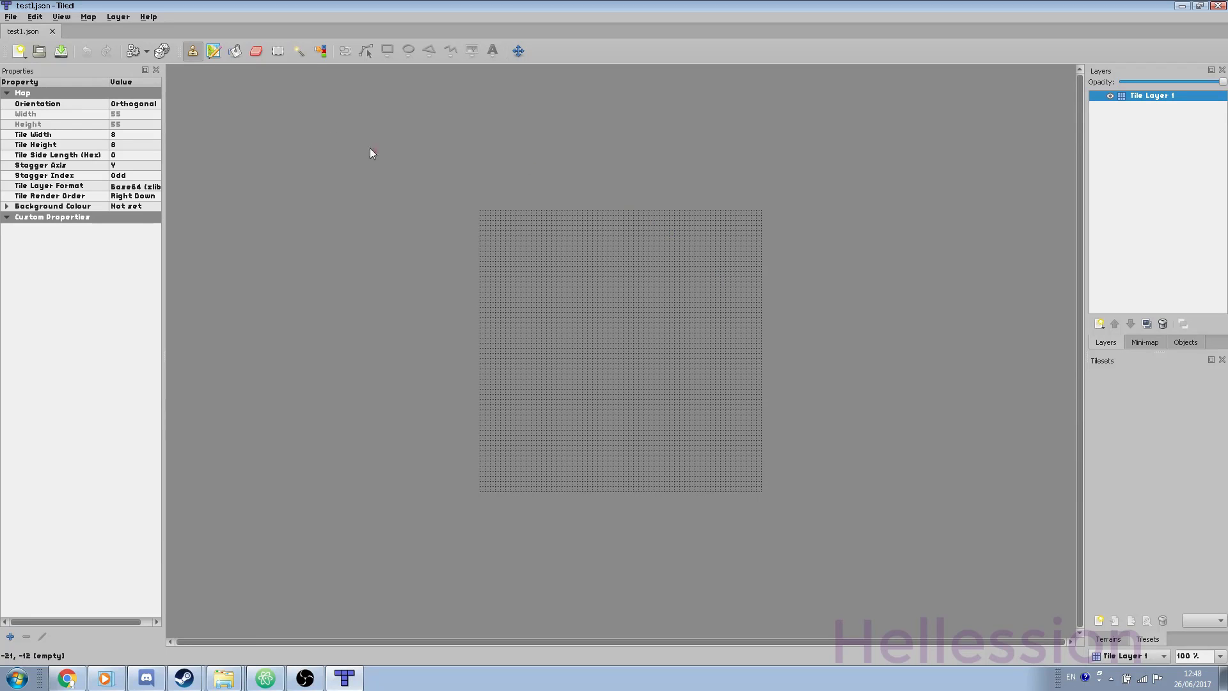
Step: Close test1.json and open the fleshcliff1 dungeon map as a JSON map file
left_click(52, 31)
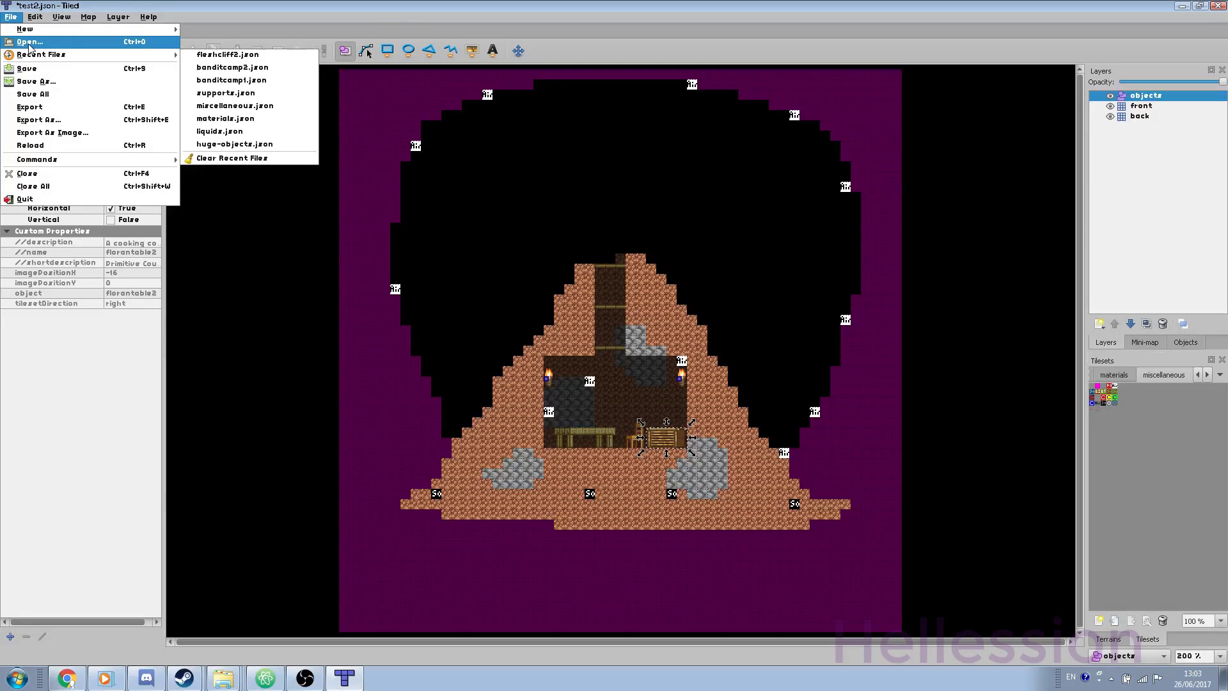
left_click(27, 42)
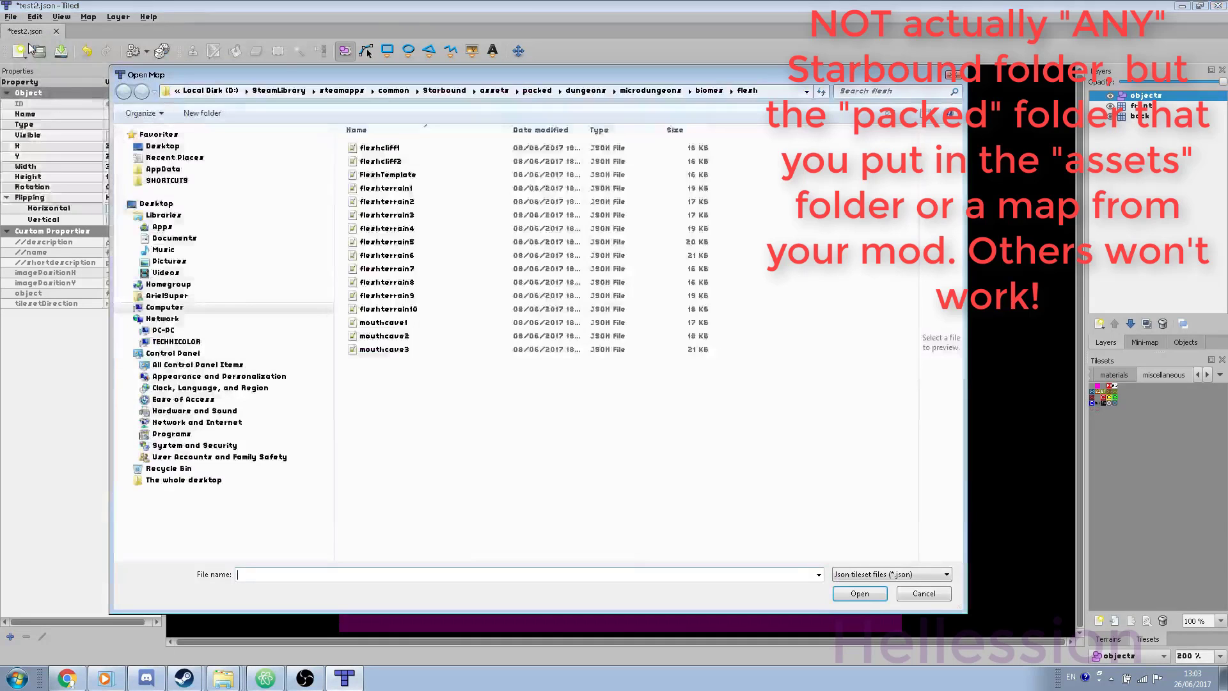
left_click(864, 574)
left_click(878, 597)
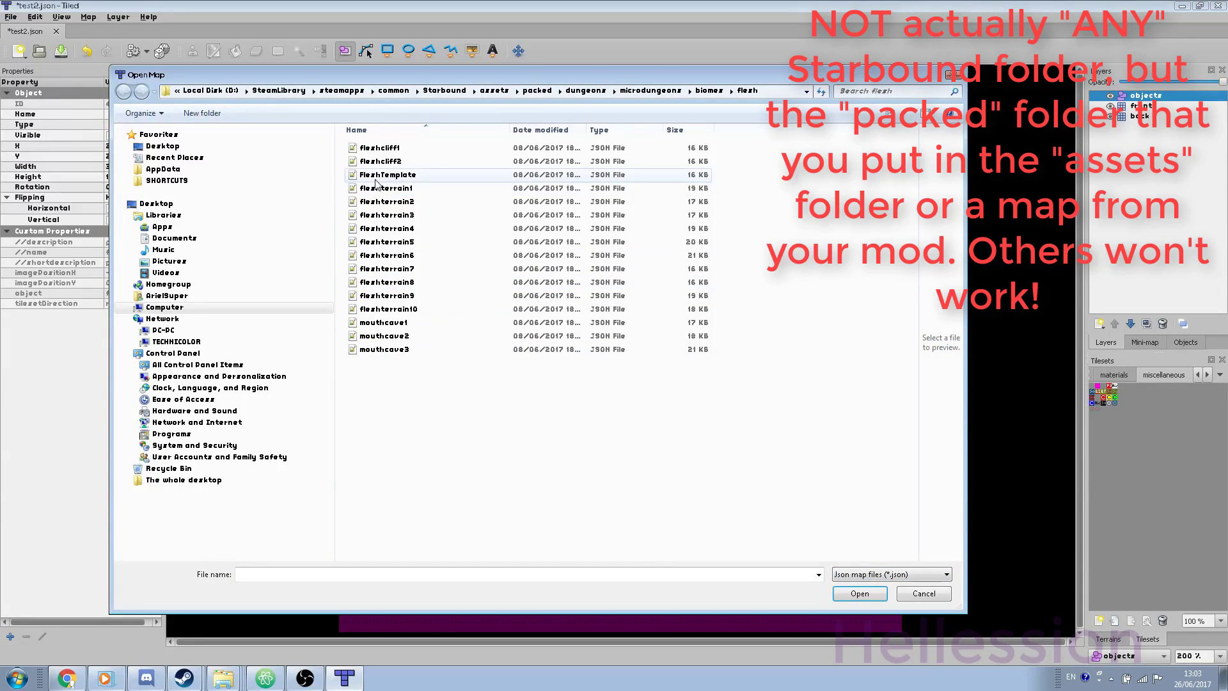
left_click(387, 153)
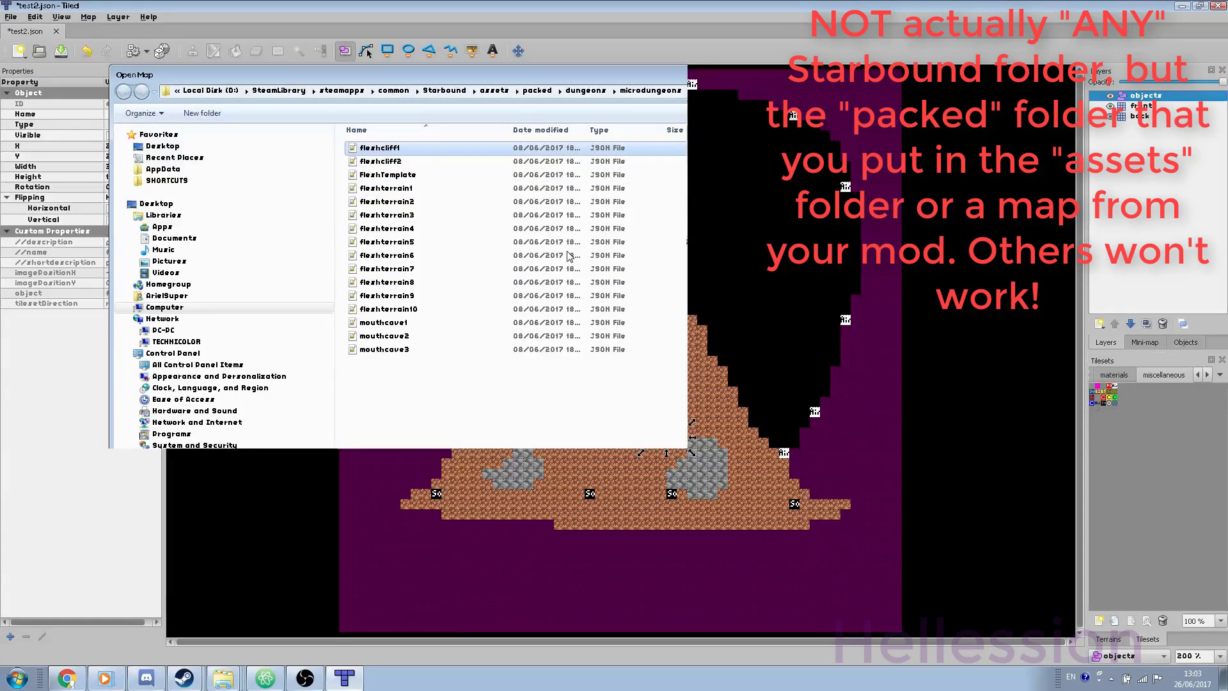
key("Return")
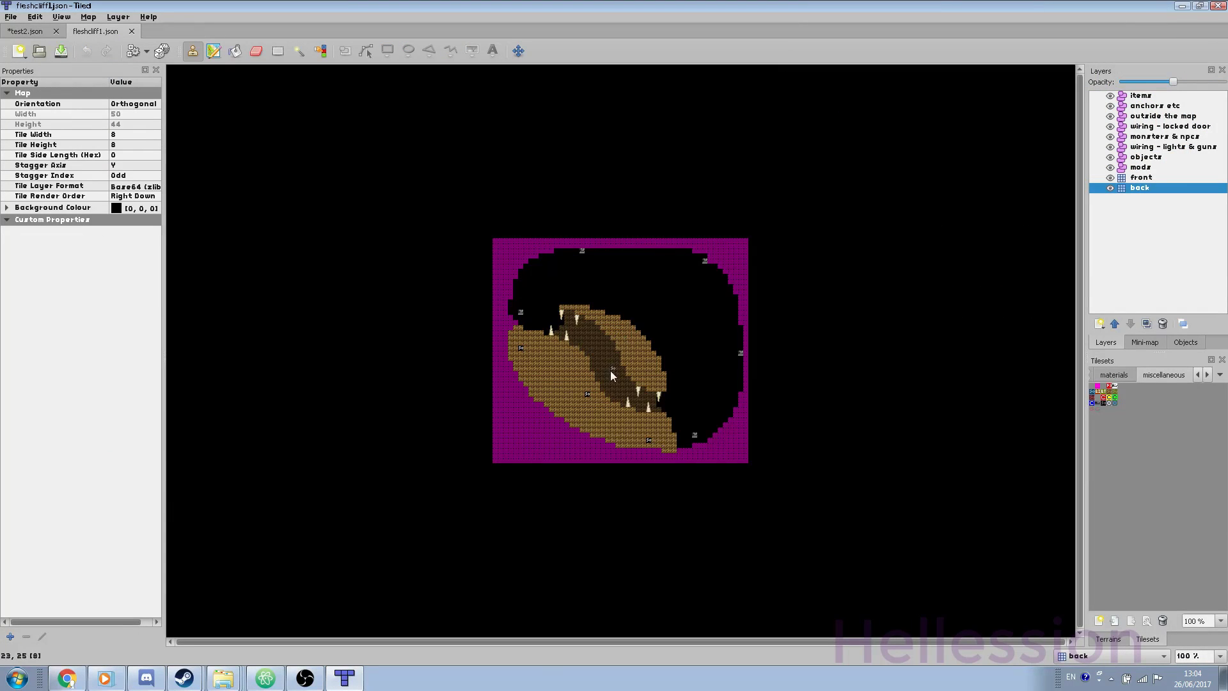
scroll(619, 362, "up", 2, "ctrl")
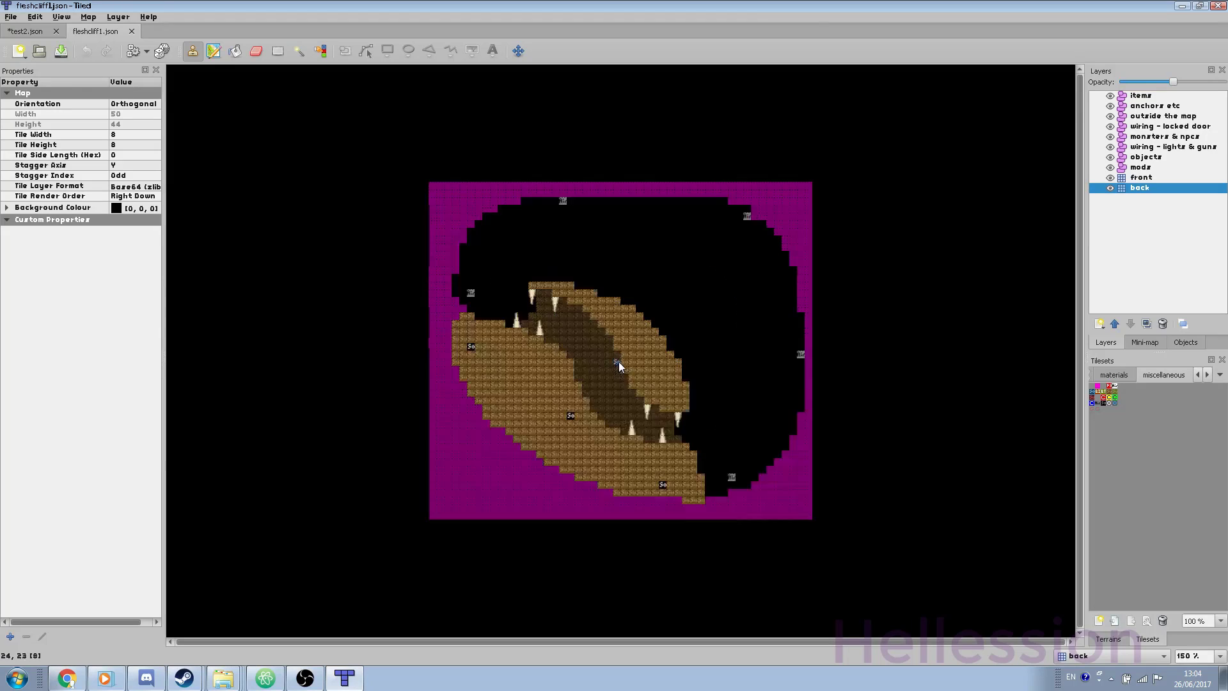
Step: Open fleshterrain1 and inspect the flesh chest and maggotcritter objects on the mods layer
left_click(10, 17)
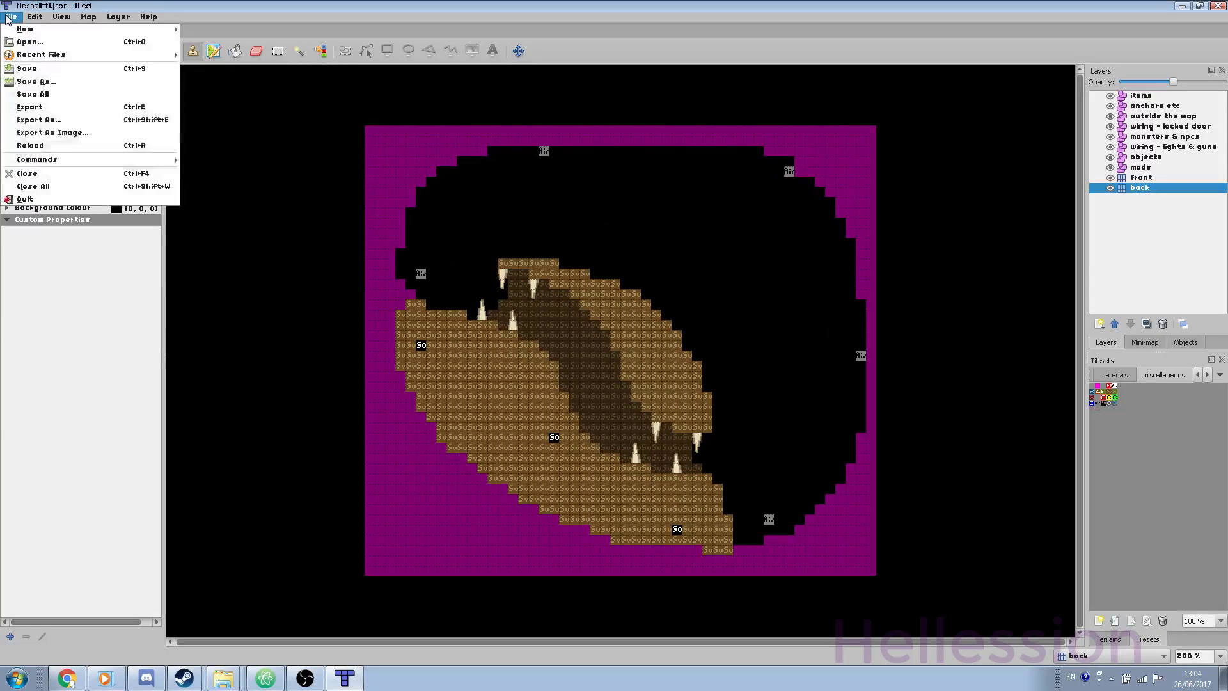
left_click(24, 44)
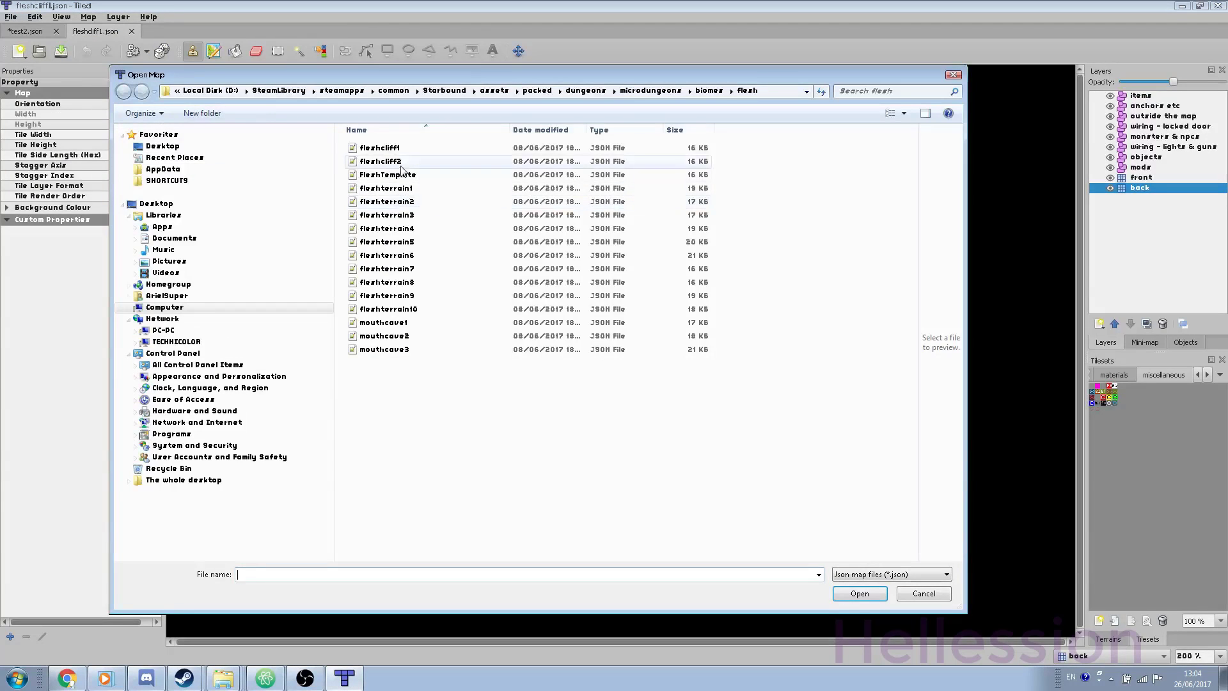
double_click(408, 188)
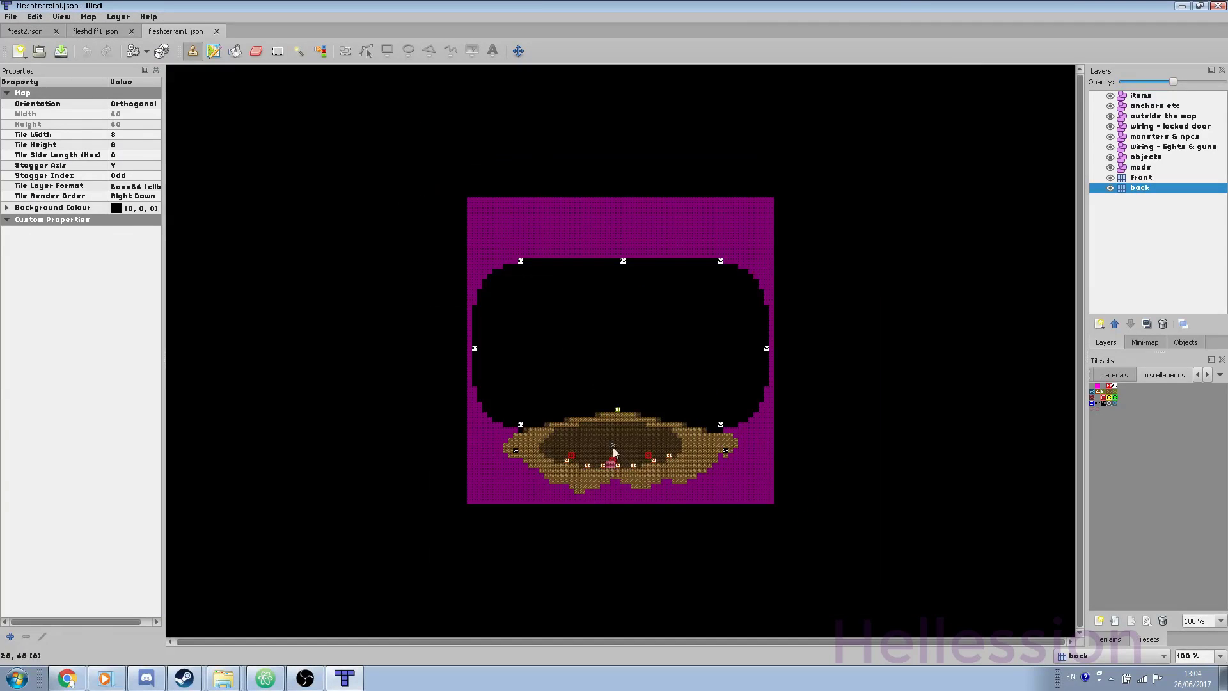
scroll(618, 456, "up", 4, "ctrl")
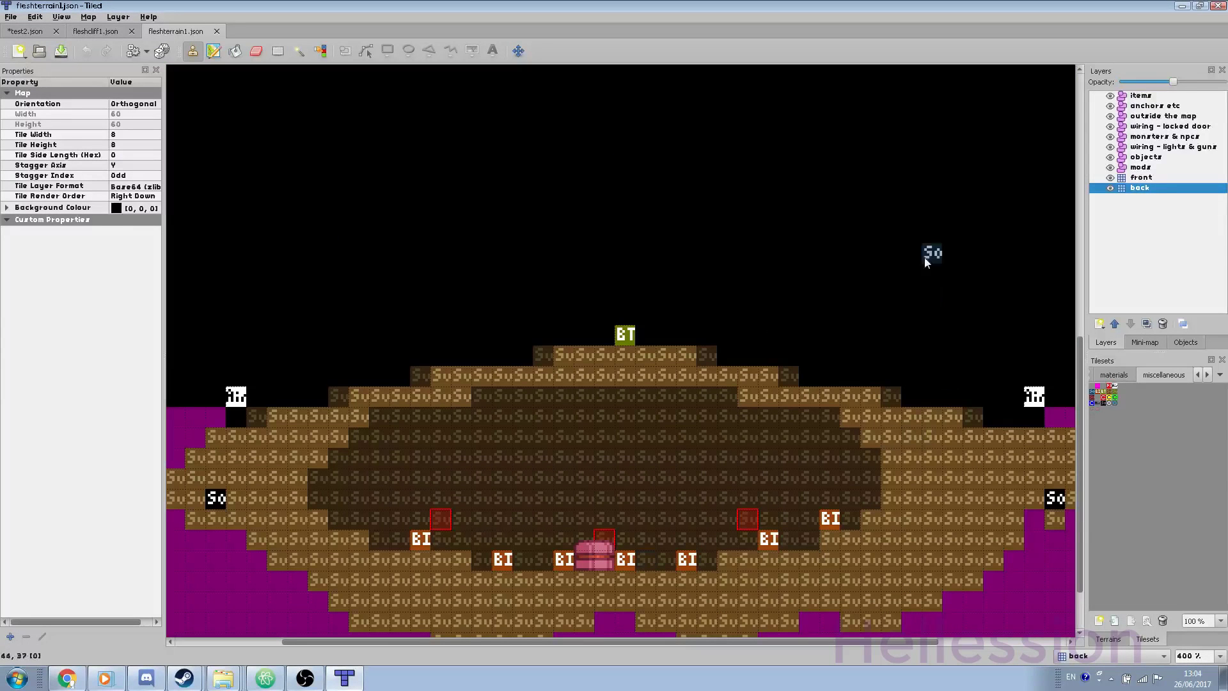
left_click(1159, 168)
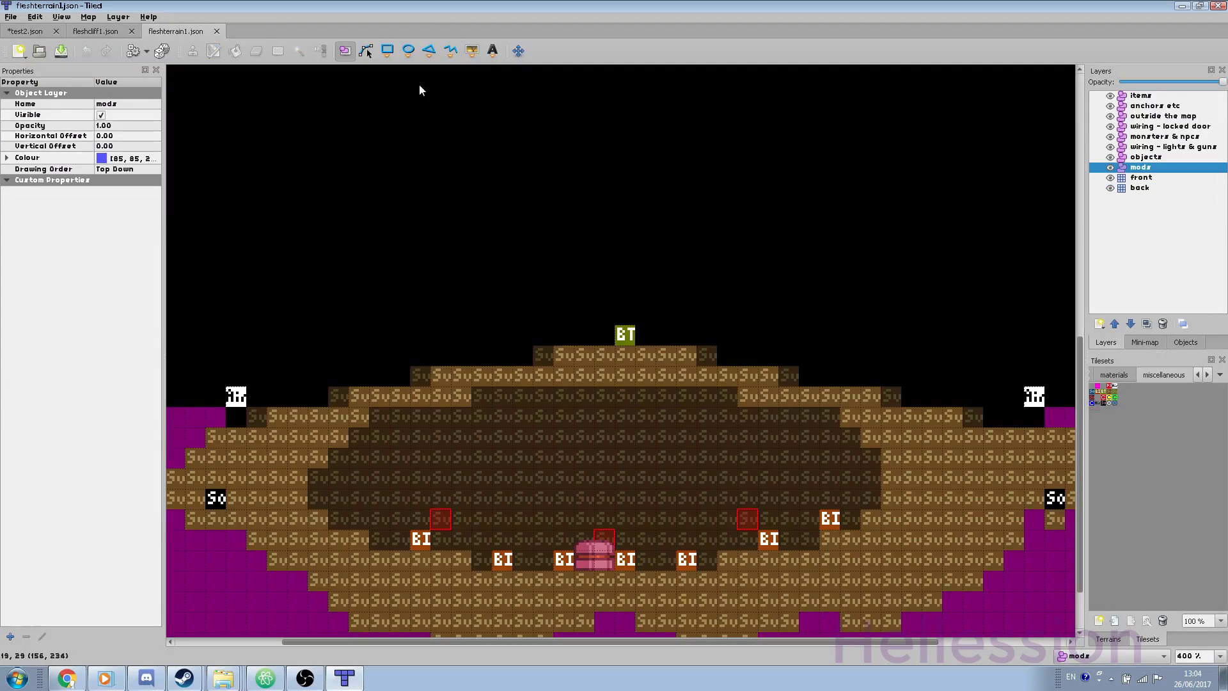
left_click(582, 551)
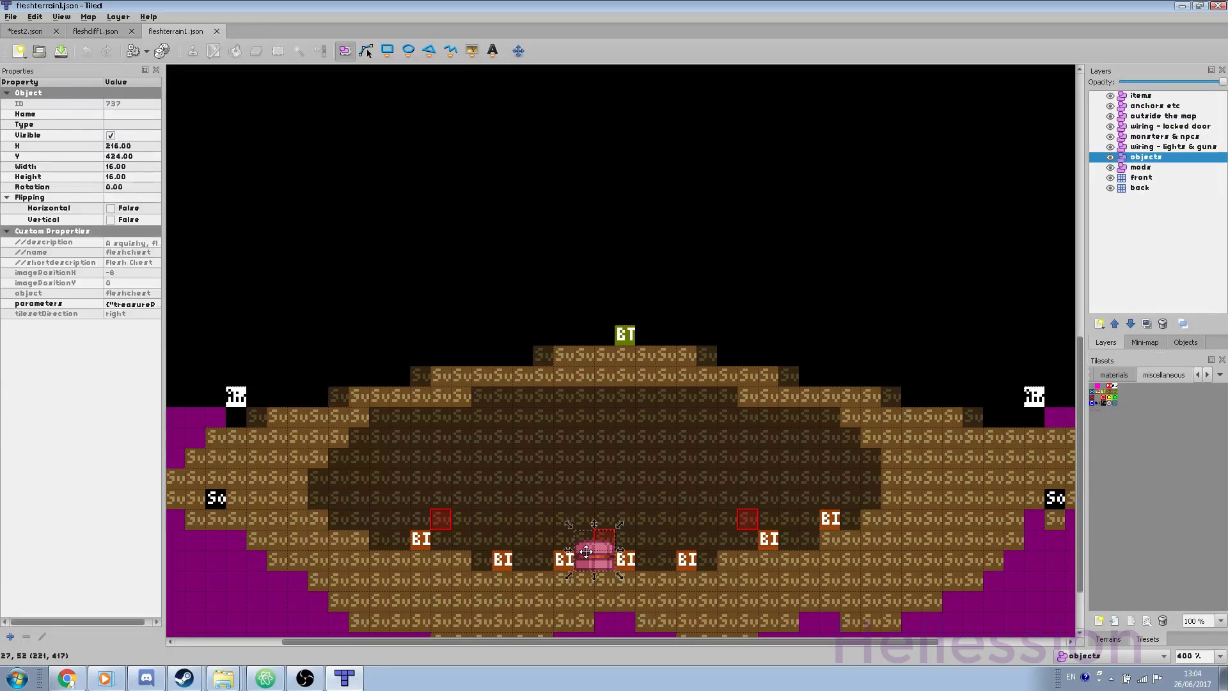
left_click(440, 519)
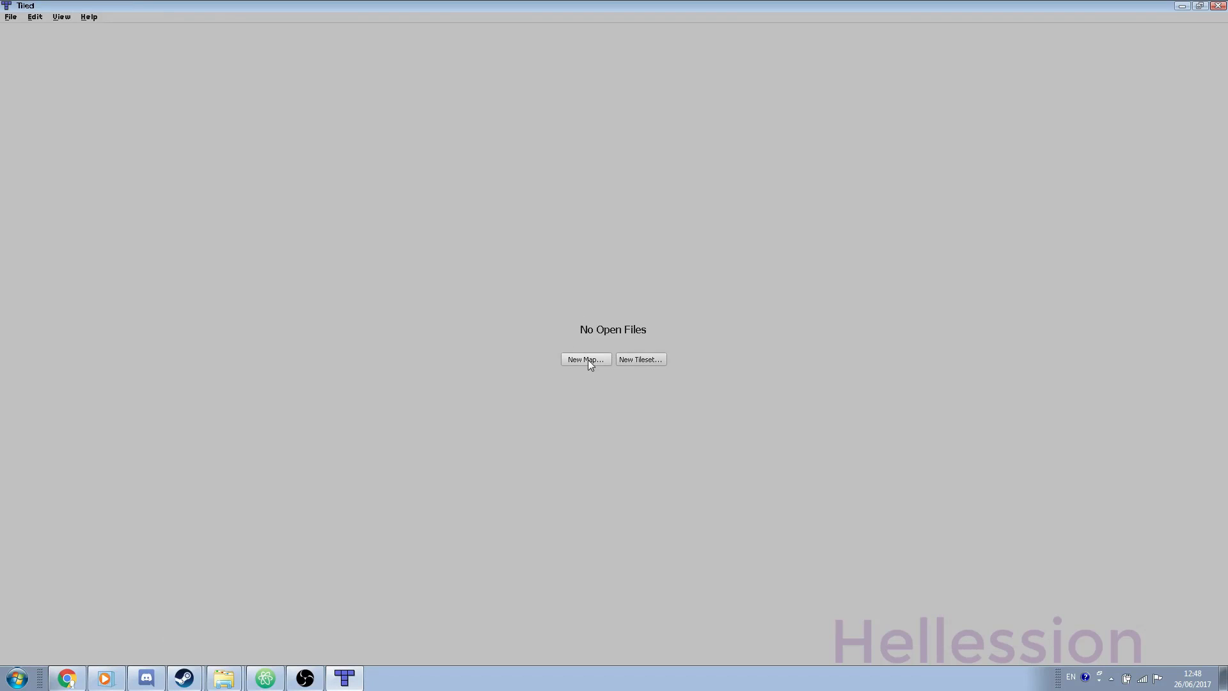
Step: Create a new orthogonal 55×55 map with 8×8 px tiles and proceed to save it
left_click(589, 360)
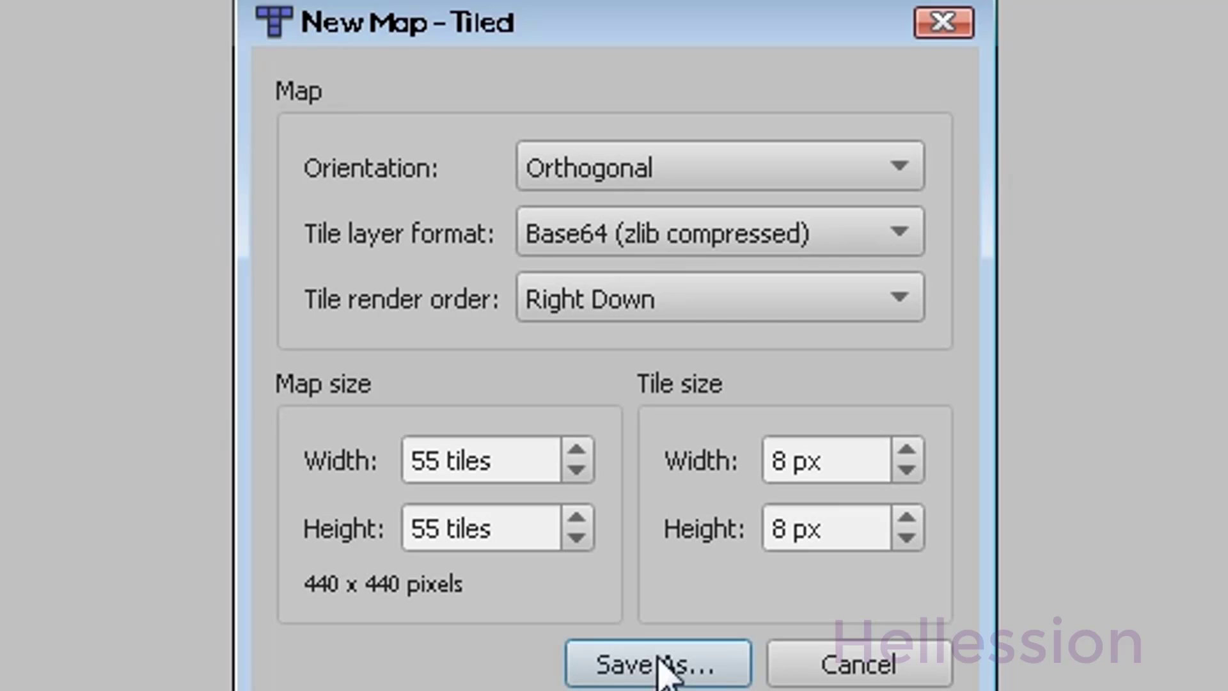
left_click(659, 665)
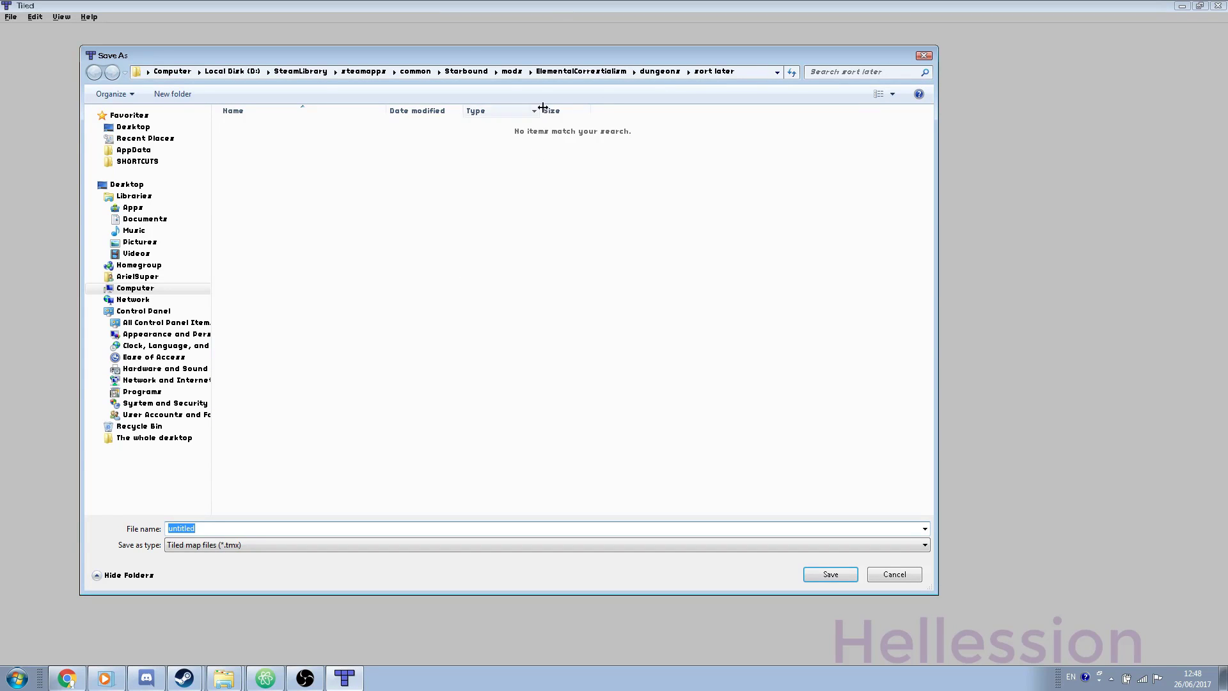
Step: Save the map as test2 in JSON format in mods/ElementalCorrestialism/dungeons/sort later
left_click(452, 72)
left_click(255, 184)
double_click(255, 184)
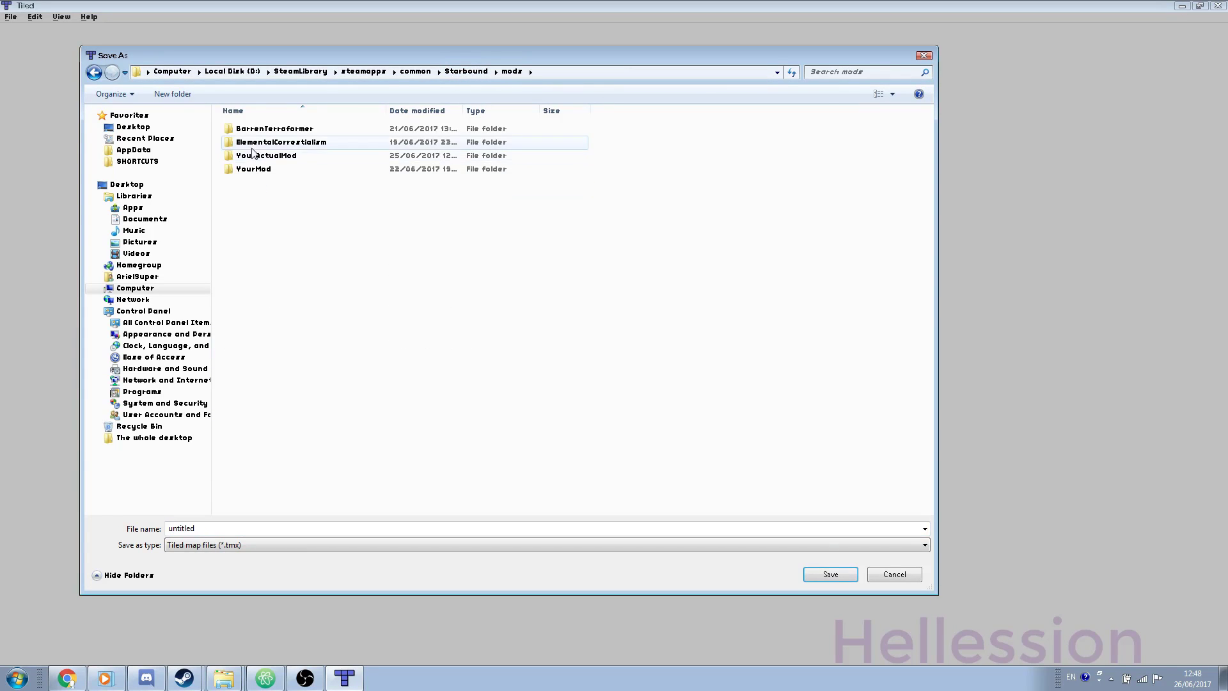
double_click(255, 142)
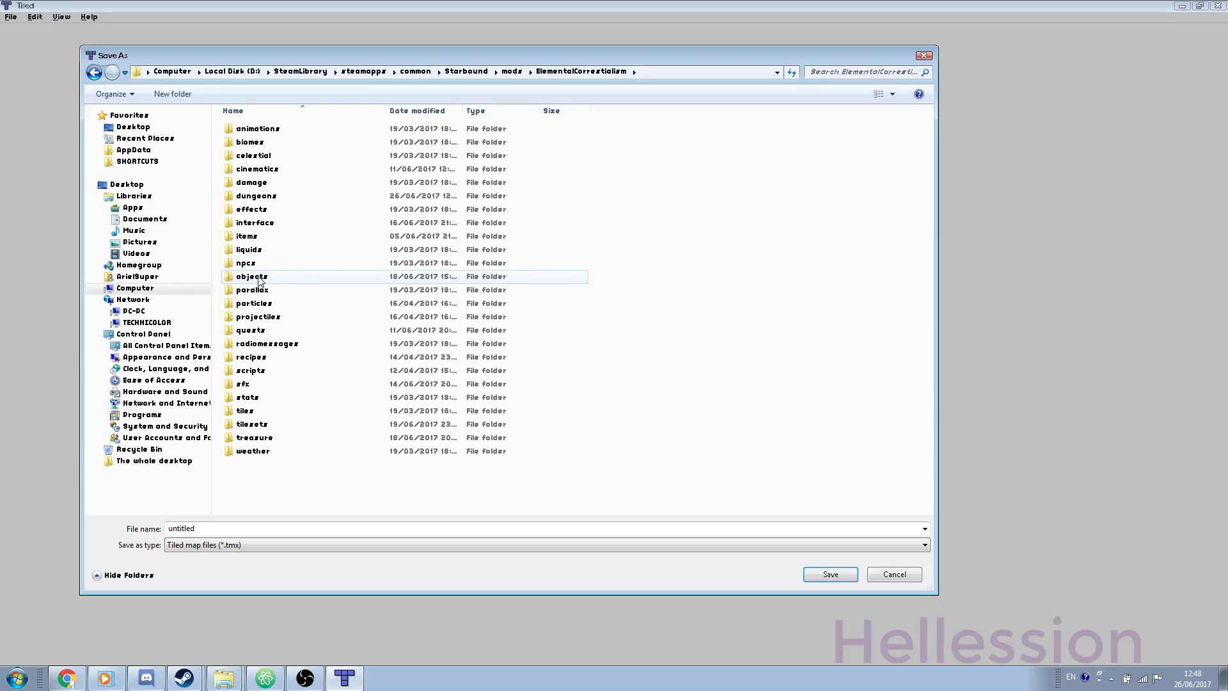
double_click(259, 196)
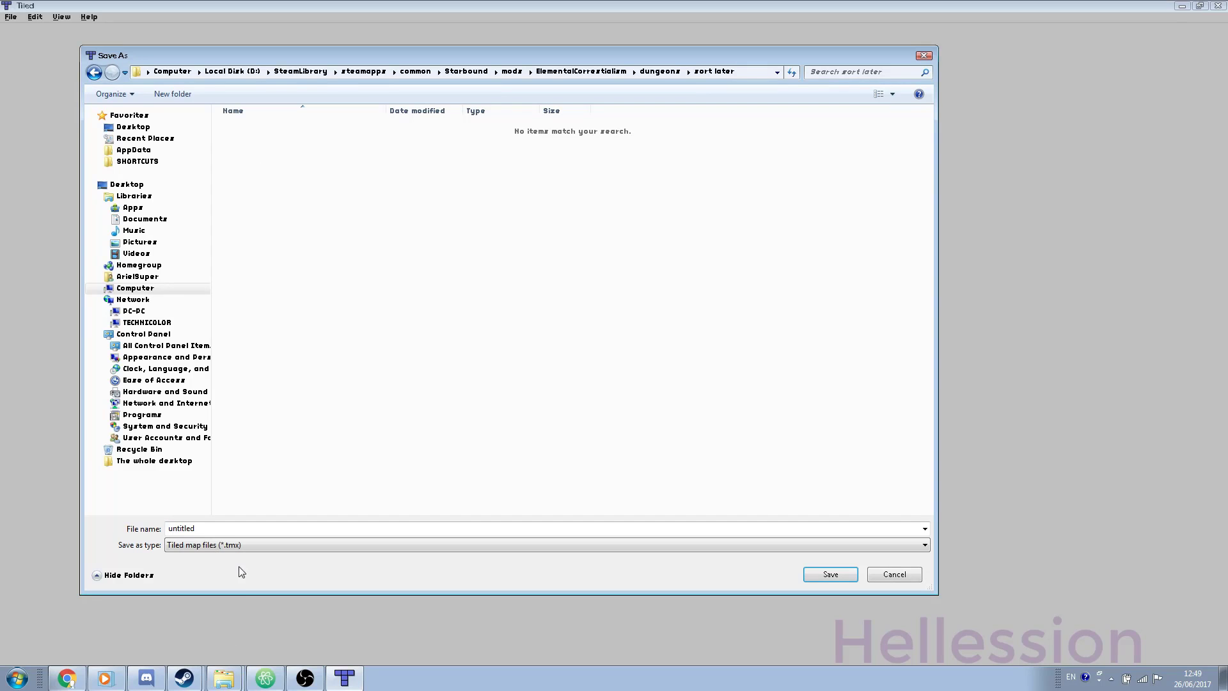
double_click(214, 527)
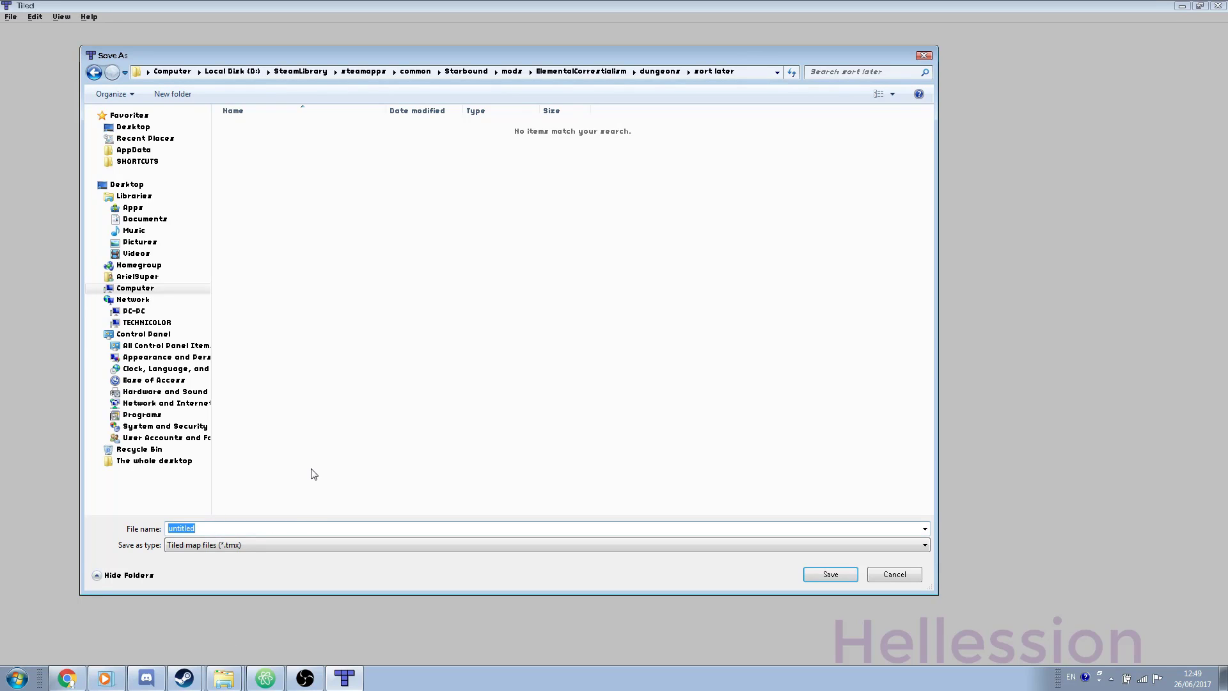
type("test2")
left_click(238, 545)
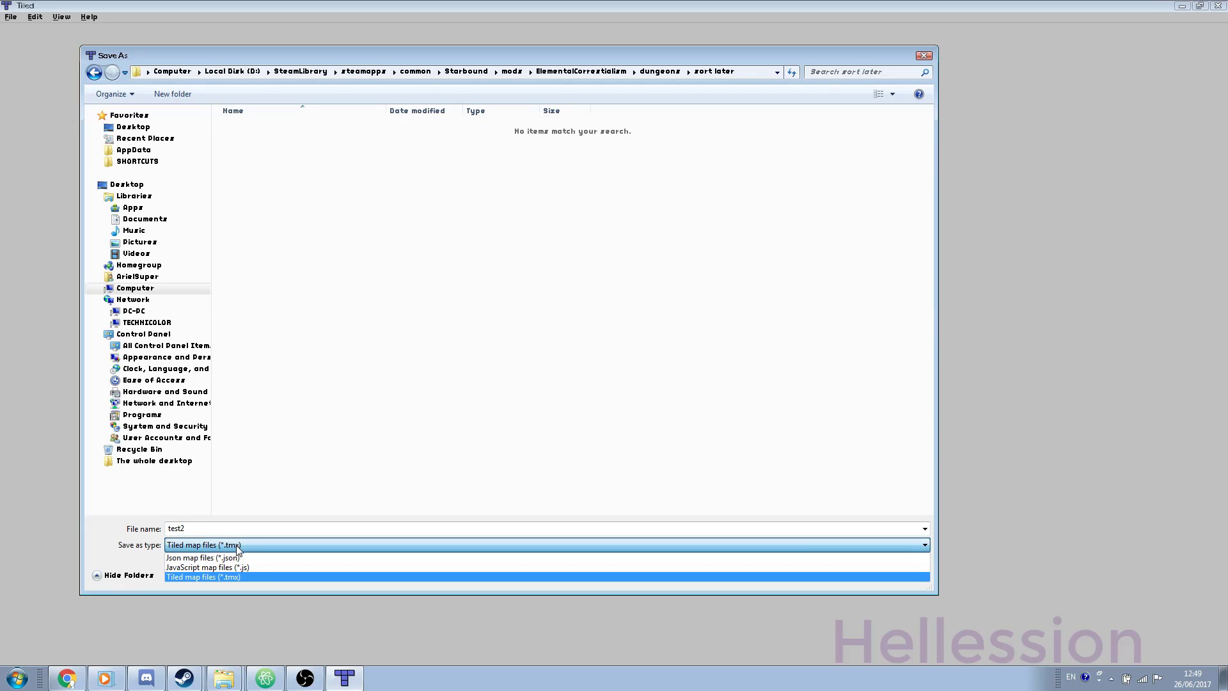
left_click(224, 557)
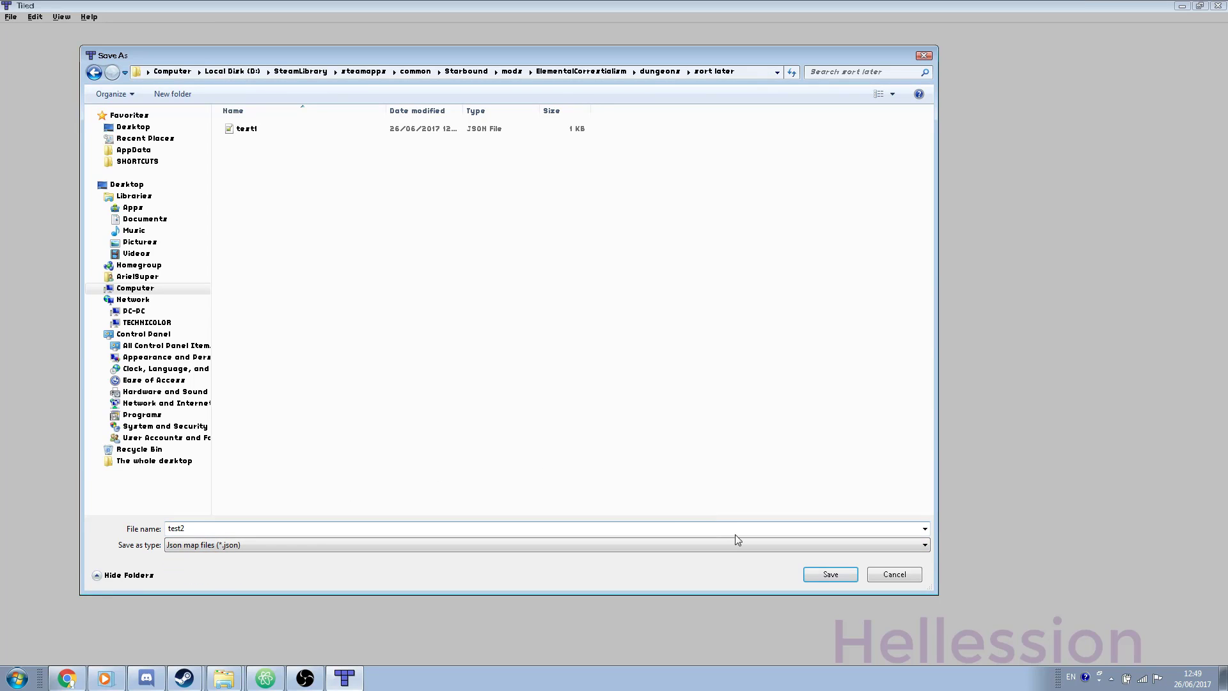
left_click(829, 574)
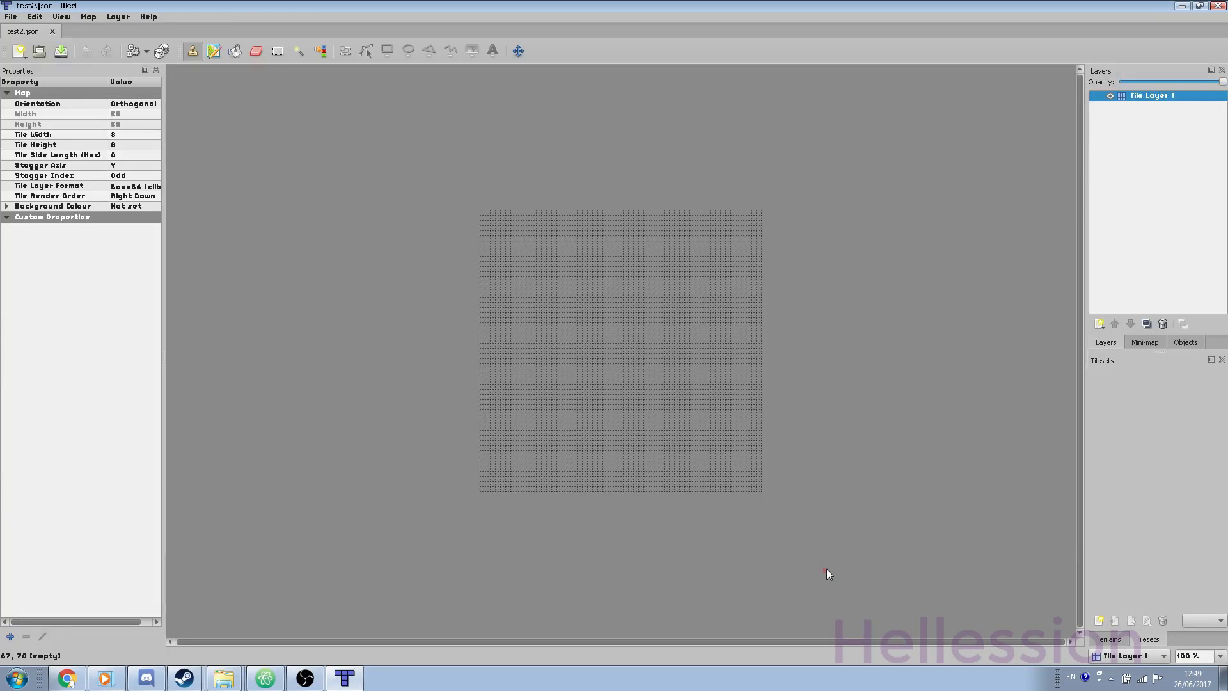
Step: Add the huge-objects, liquids, materials, miscellaneous and supports external tilesets from the packed folder
left_click(88, 17)
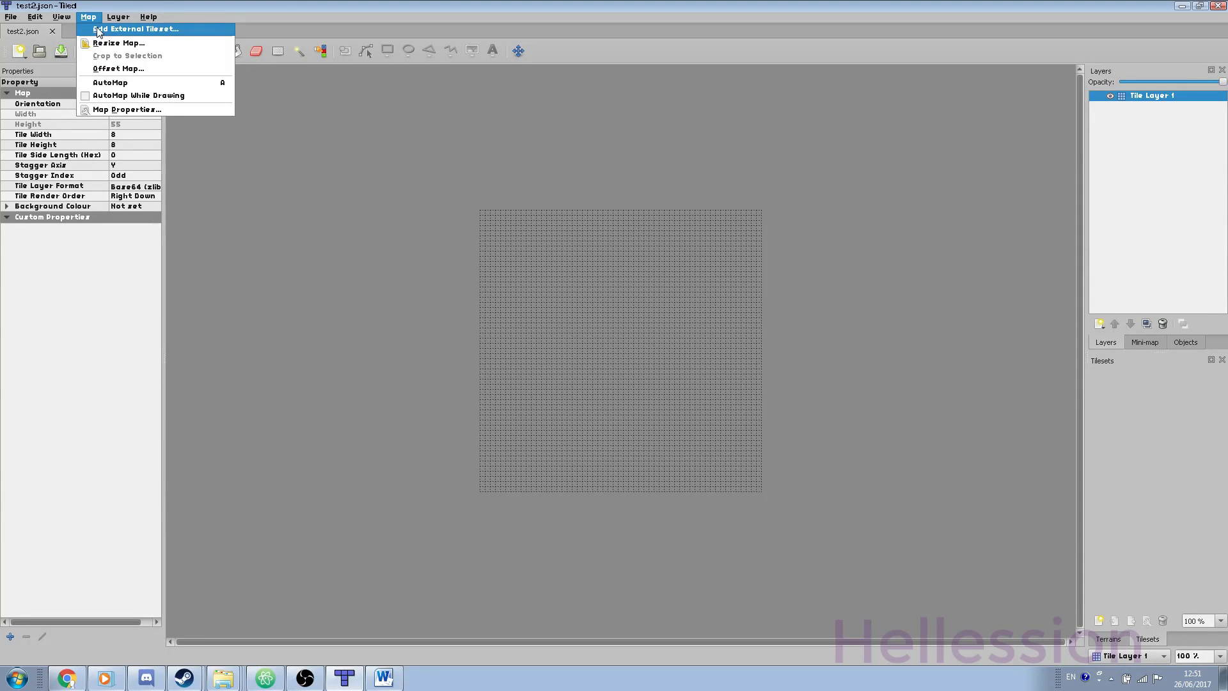
left_click(99, 30)
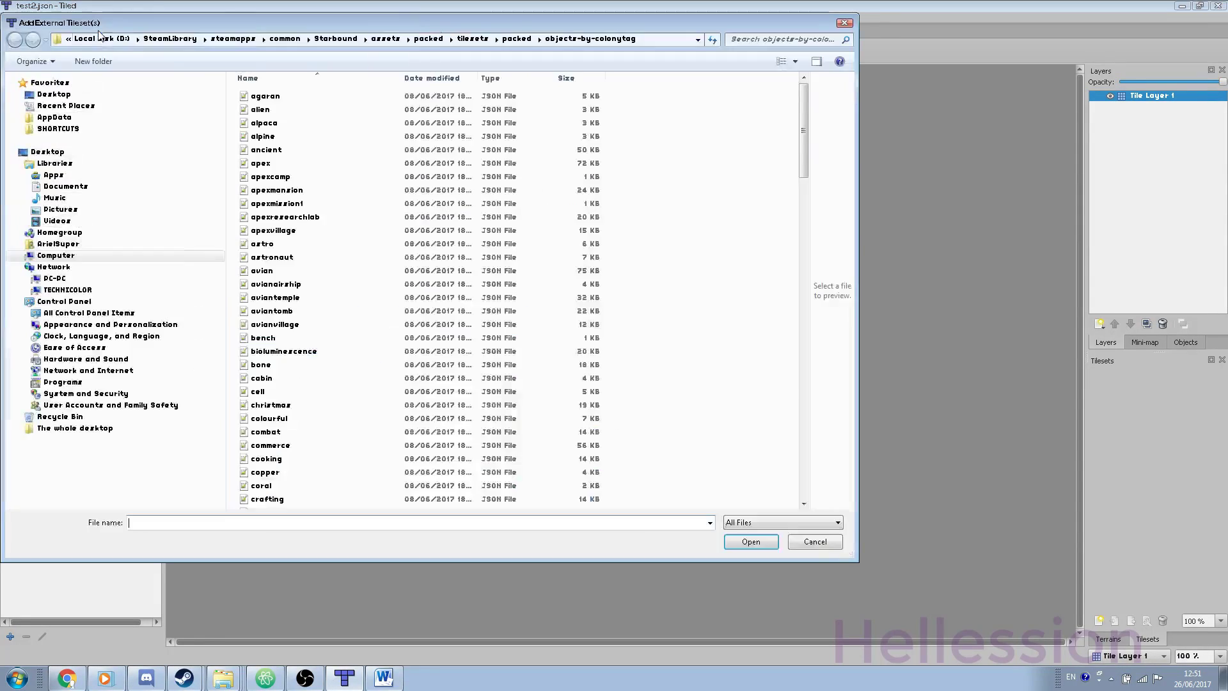
scroll(673, 138, "down", 6)
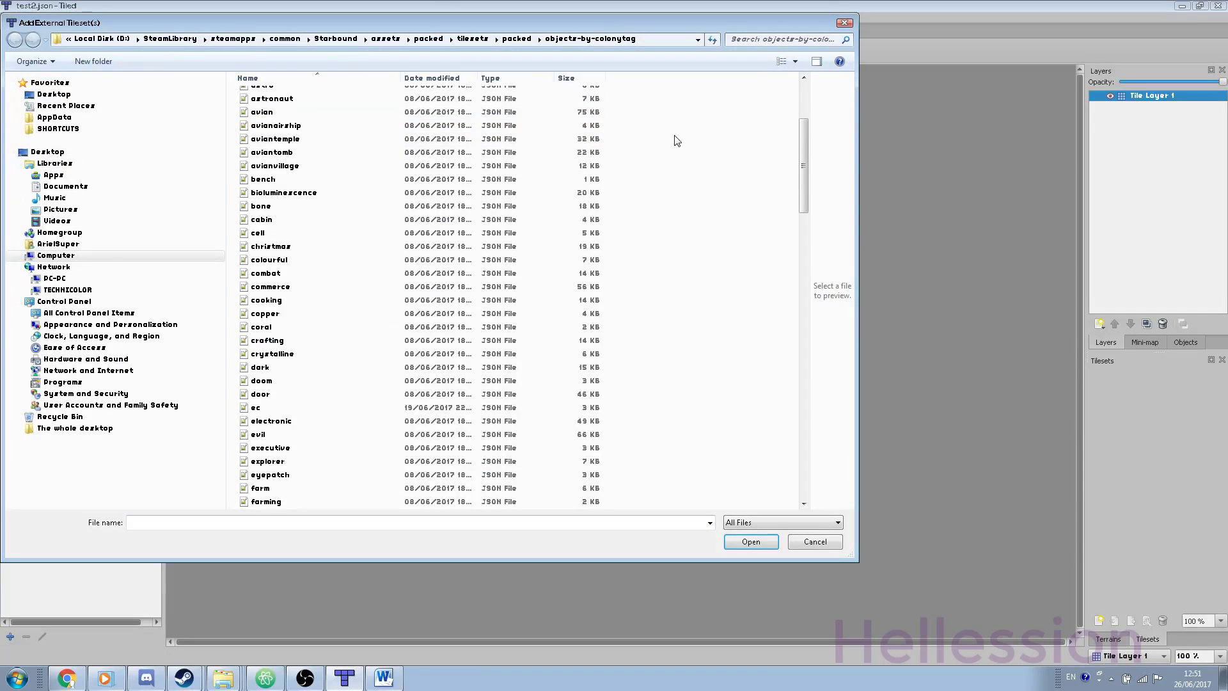
left_click(512, 39)
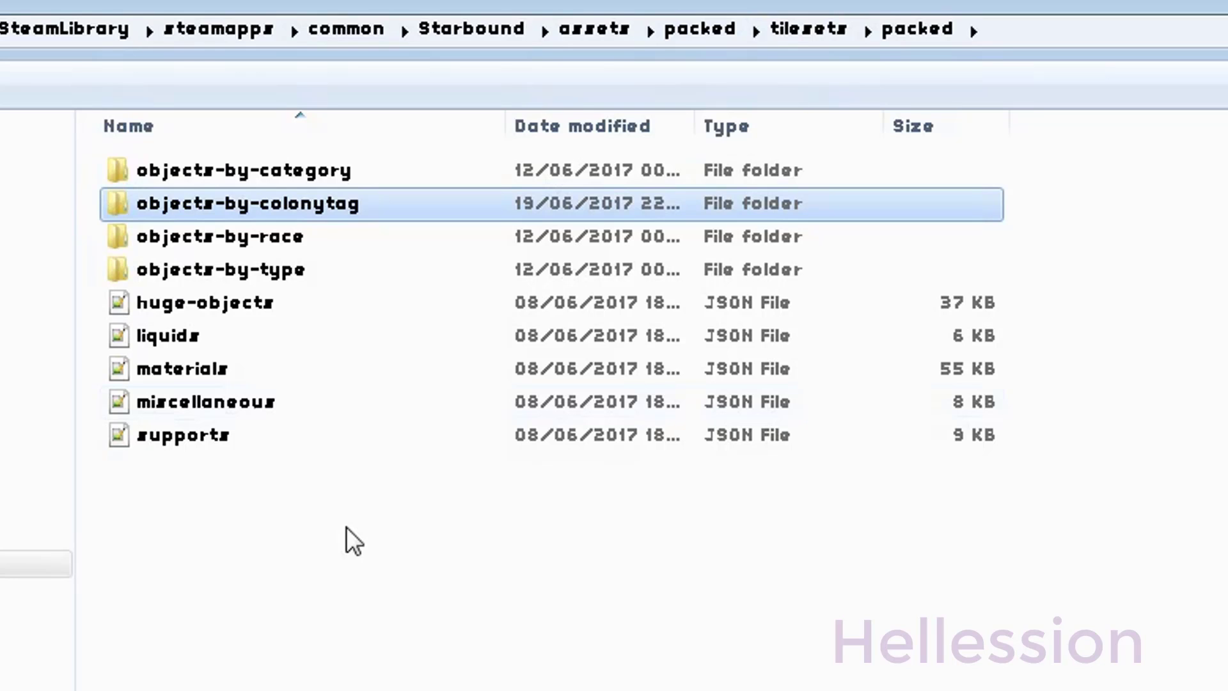
left_click_drag(347, 527, 218, 307)
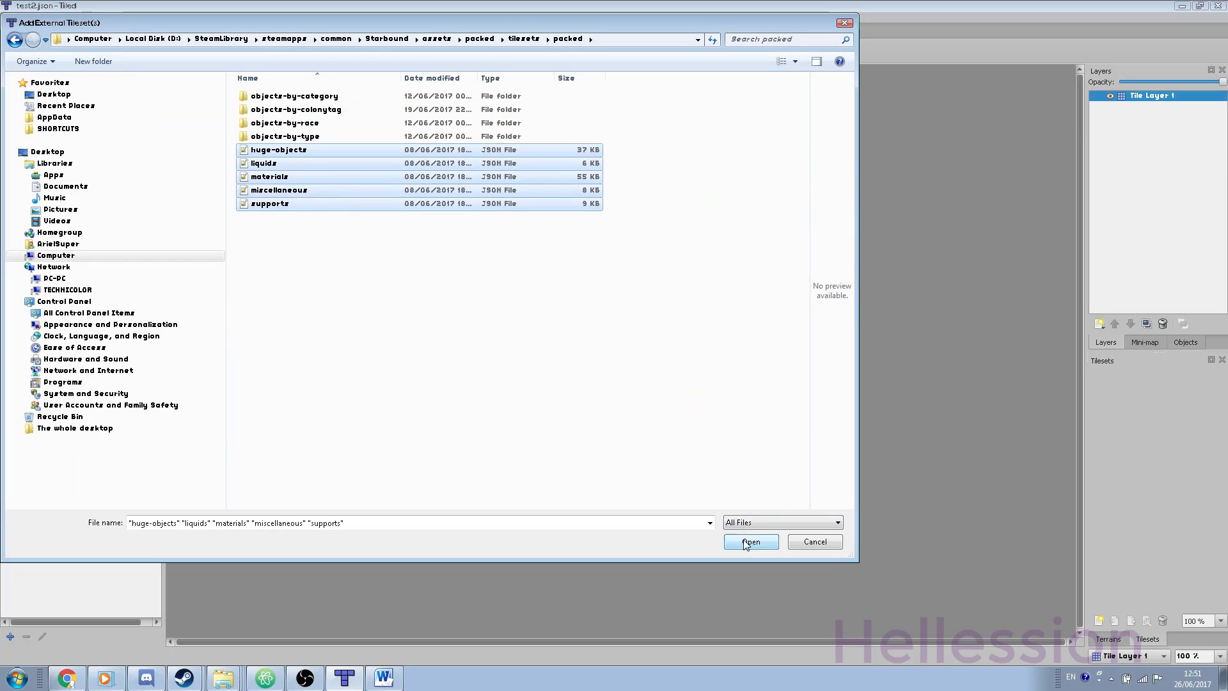
left_click(745, 542)
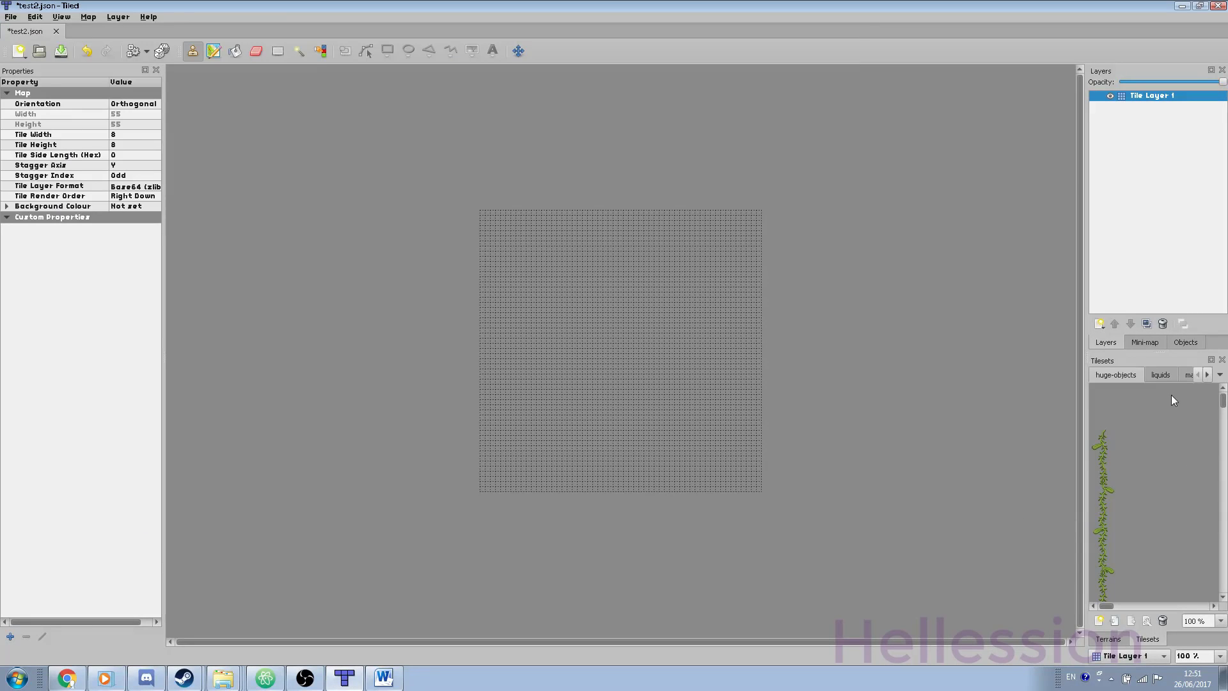
Step: Look through the liquids and materials tilesets, ending on the miscellaneous tileset
left_click(1158, 376)
left_click(1189, 376)
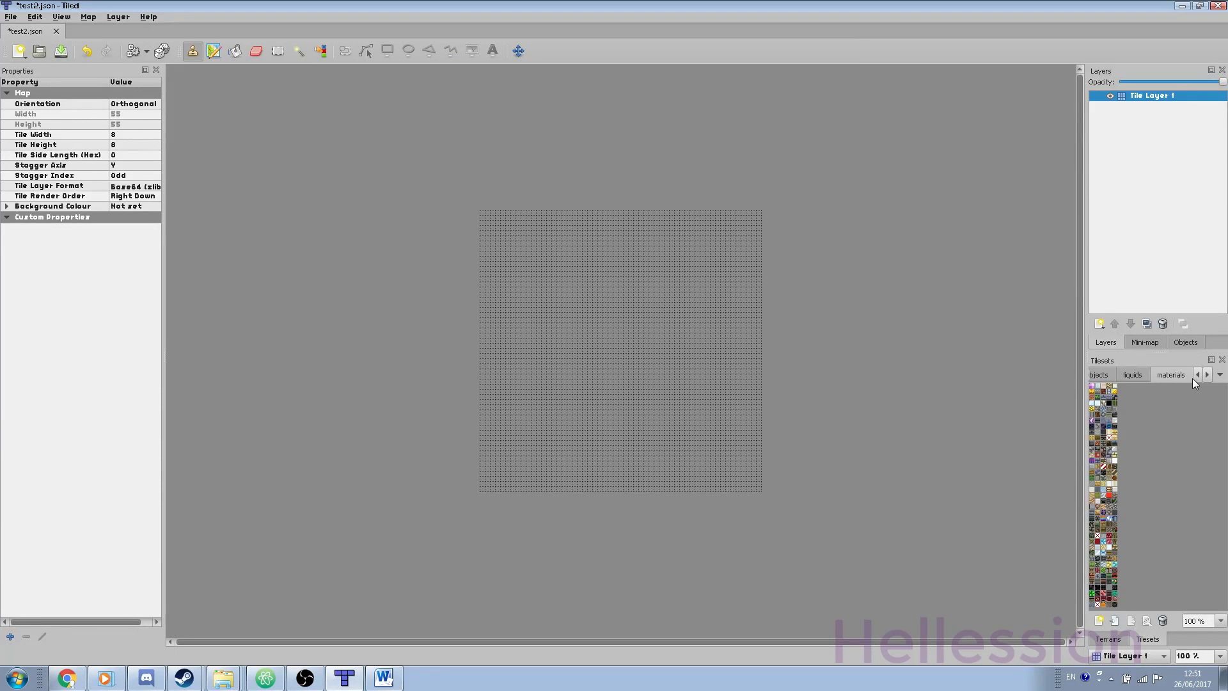
left_click(1208, 375)
left_click(1152, 374)
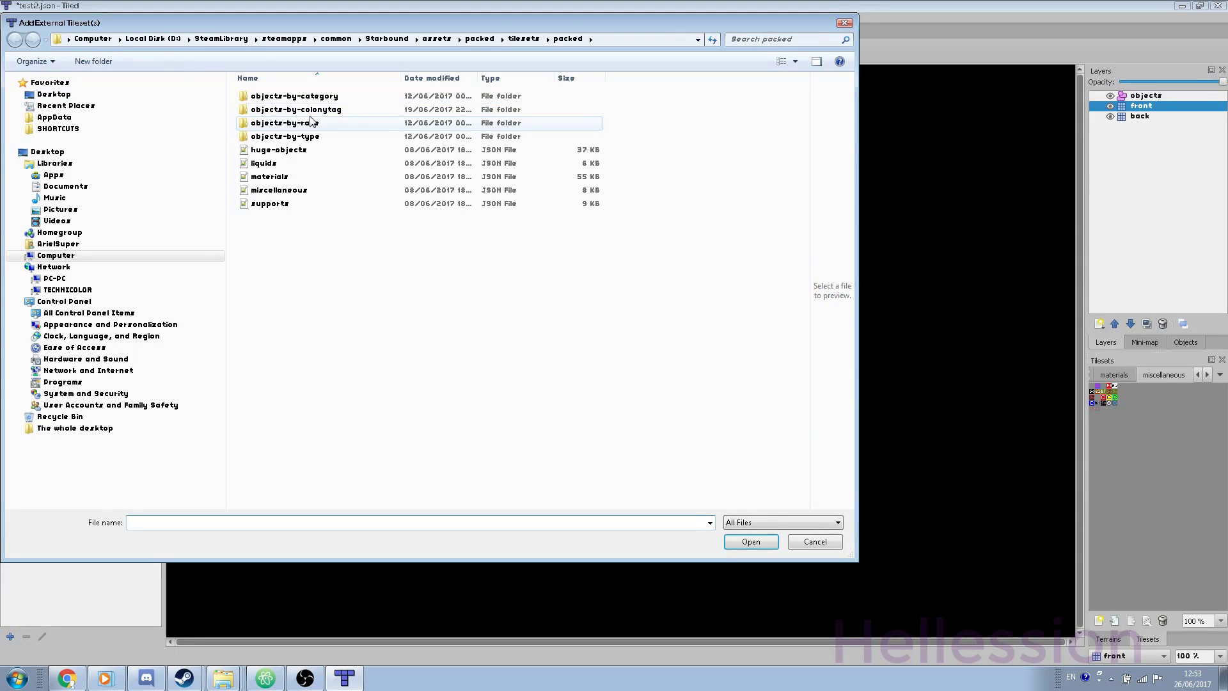
Step: Browse the objects-by-type and objects-by-category tileset folders without adding any files
double_click(317, 136)
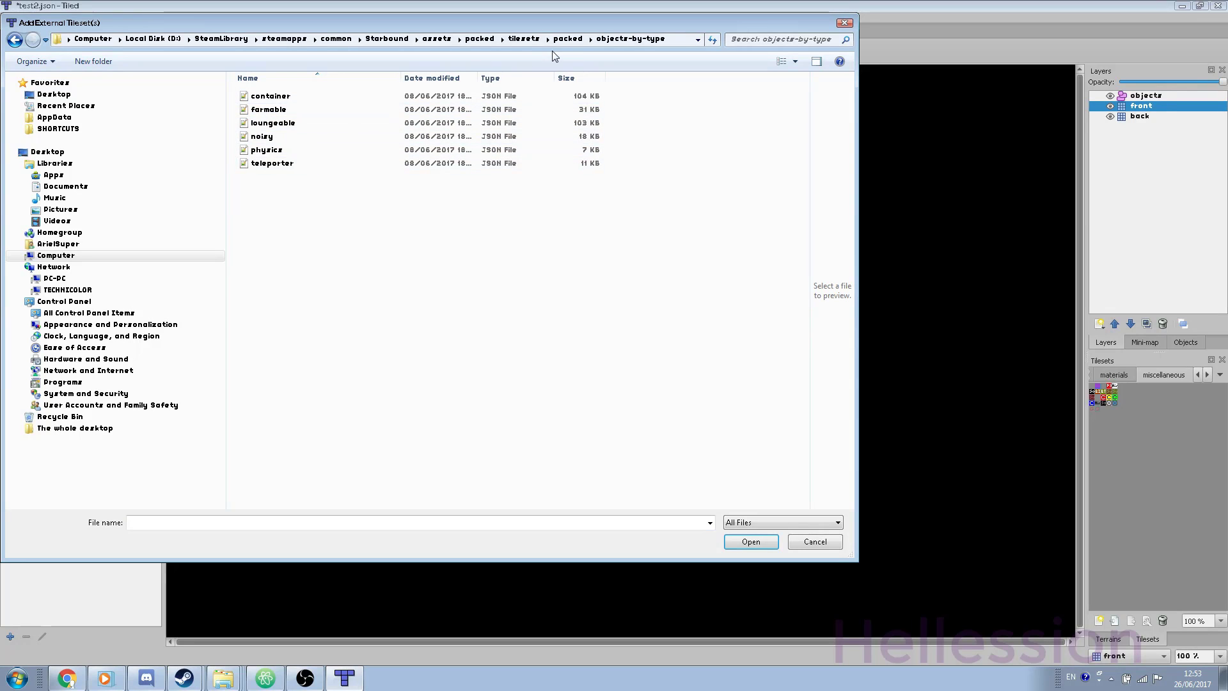
left_click_drag(316, 191, 266, 96)
left_click(579, 44)
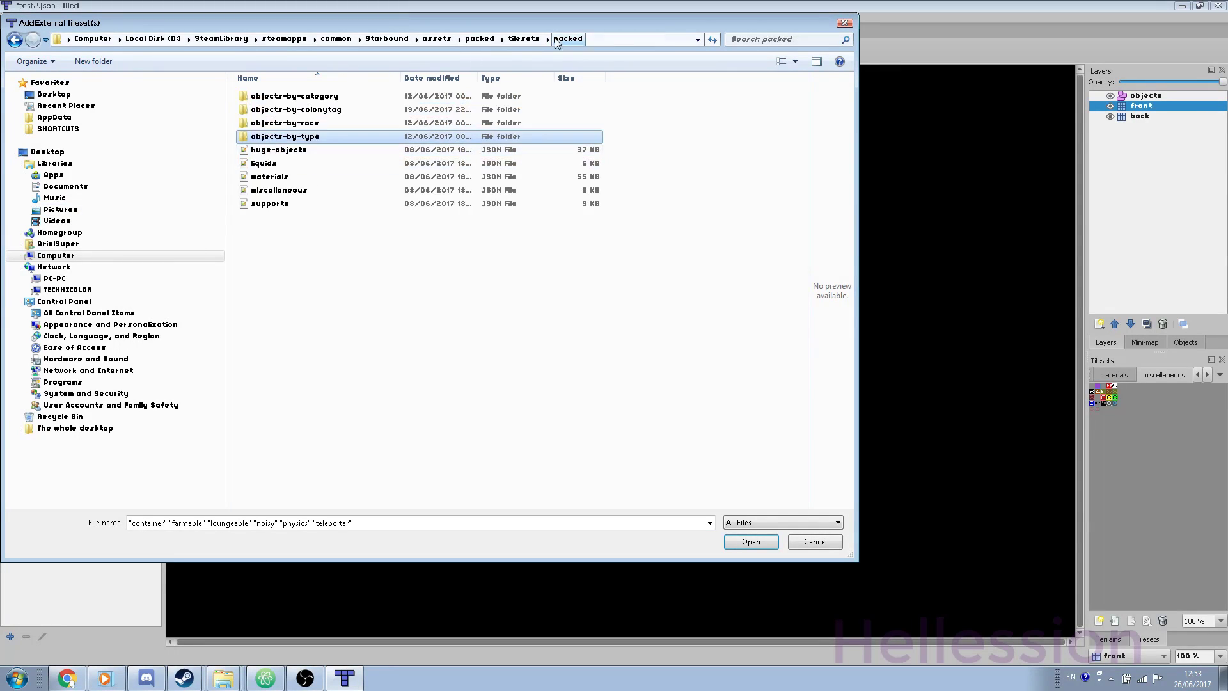
left_click(288, 100)
double_click(289, 99)
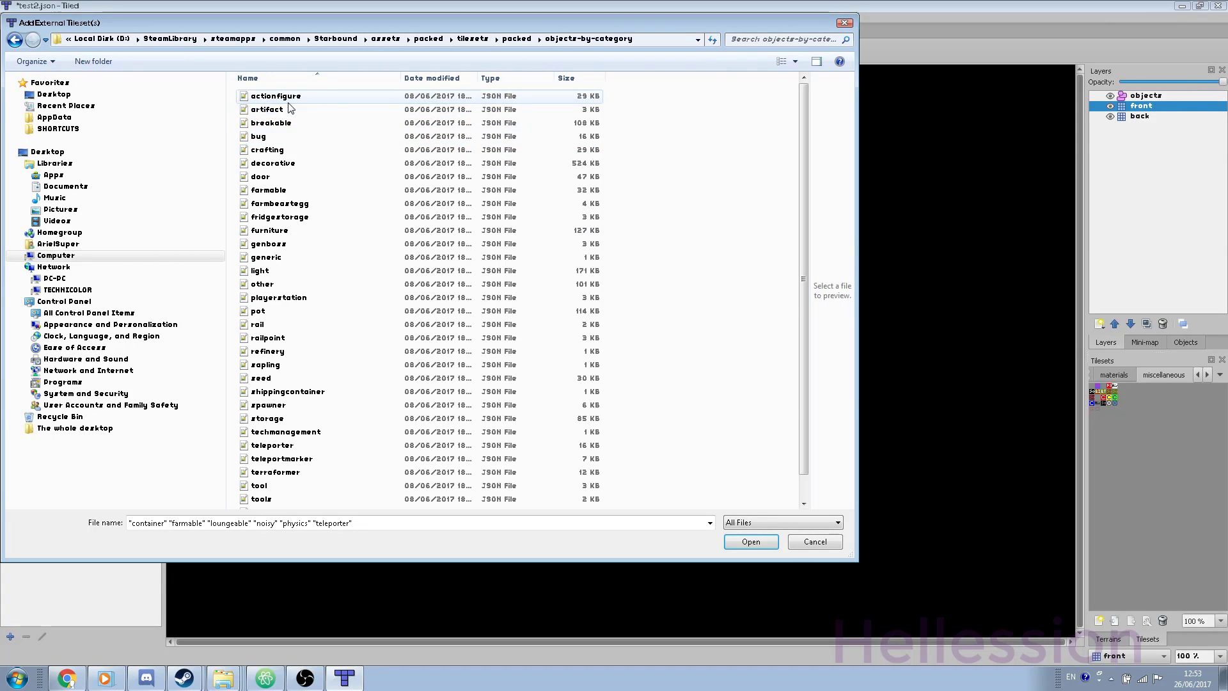
left_click(528, 40)
double_click(288, 138)
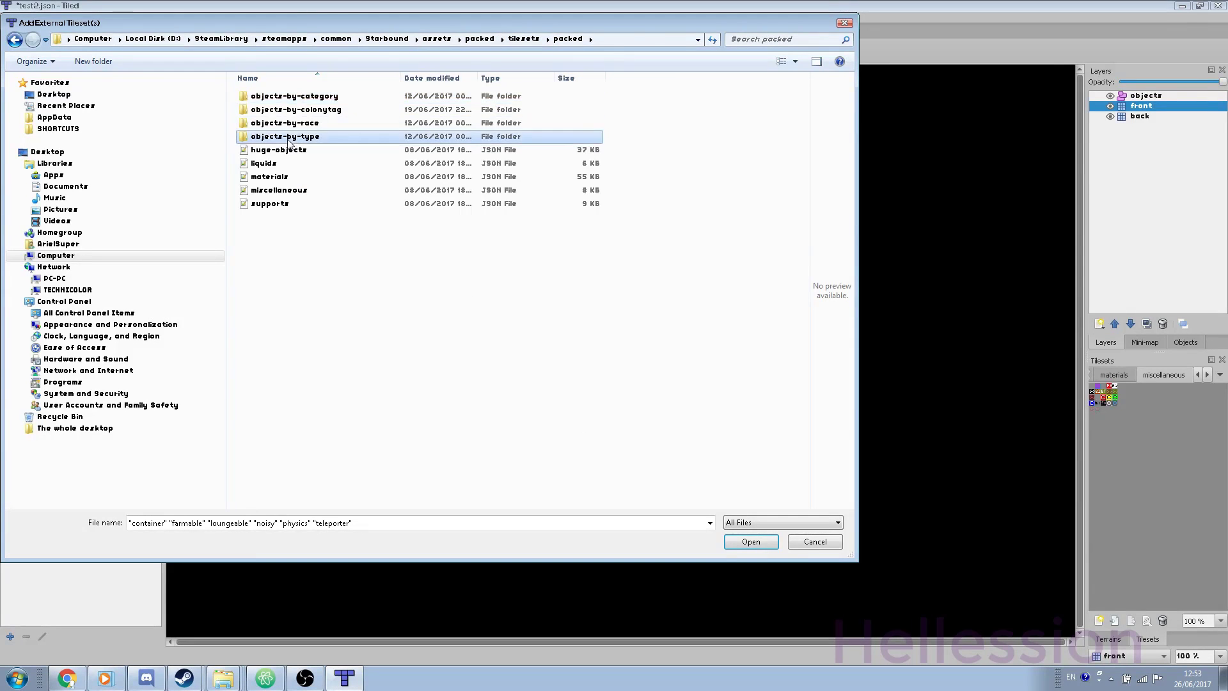
left_click(566, 39)
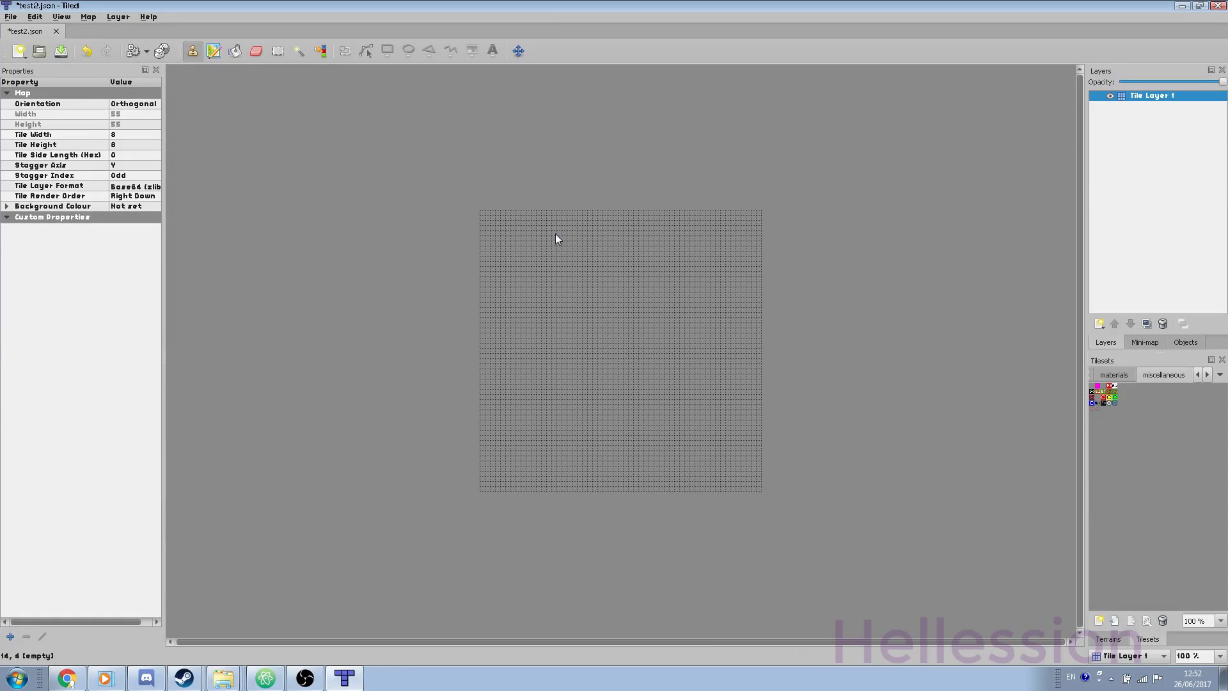
Step: Set the map background to black and add a tile layer named 'front'
left_click(103, 208)
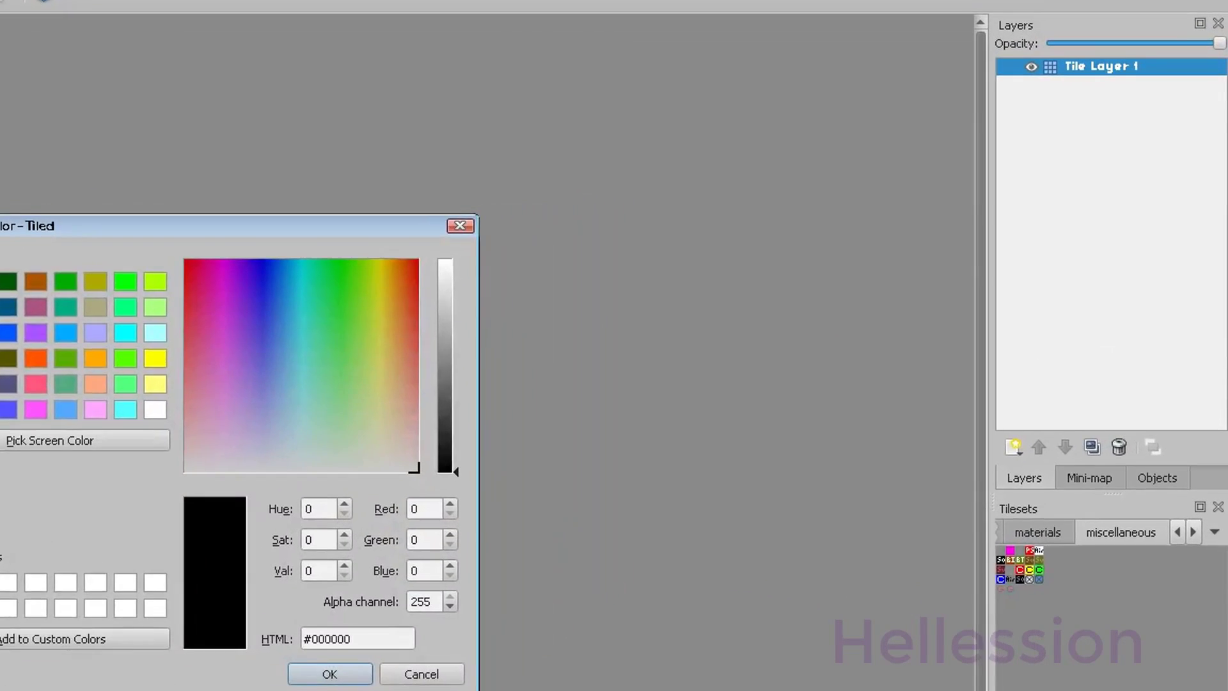
key("Return")
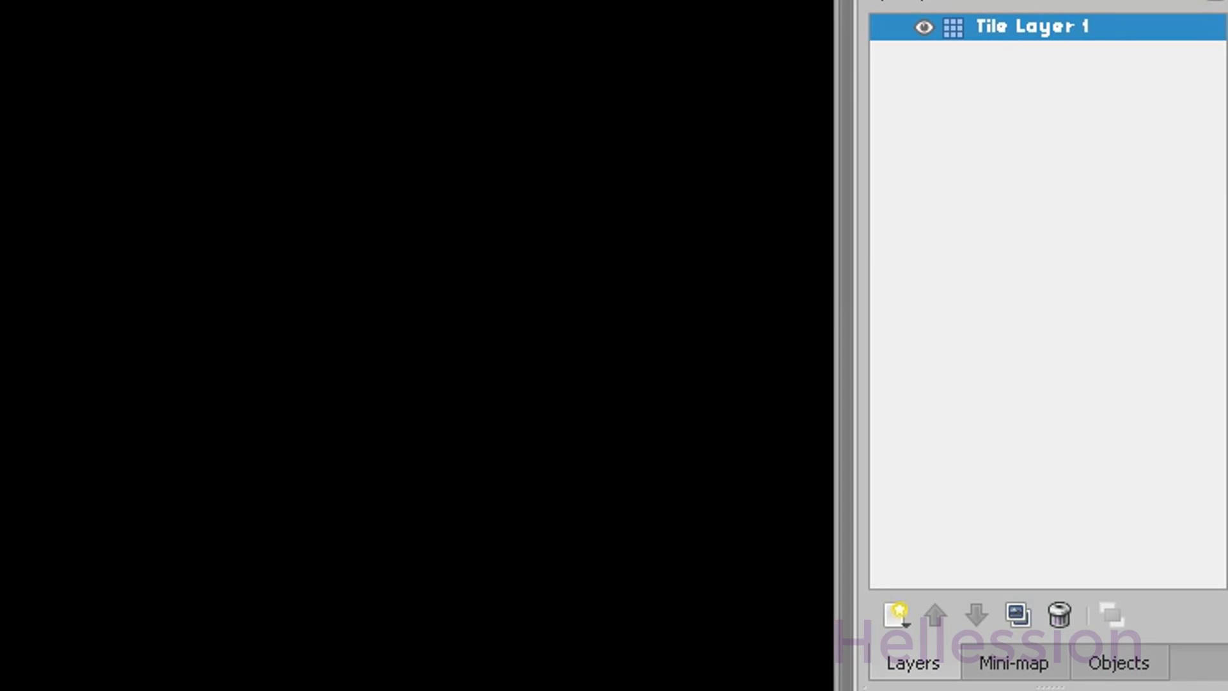
right_click(997, 215)
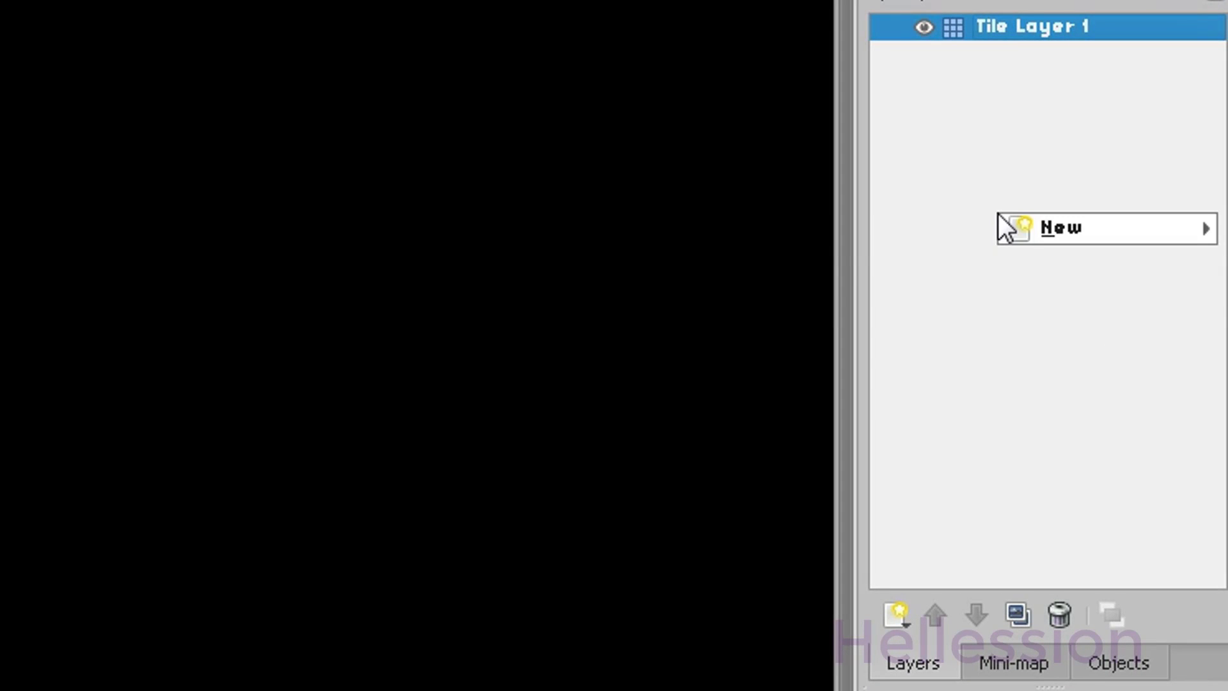
mouse_move(1028, 227)
left_click(684, 238)
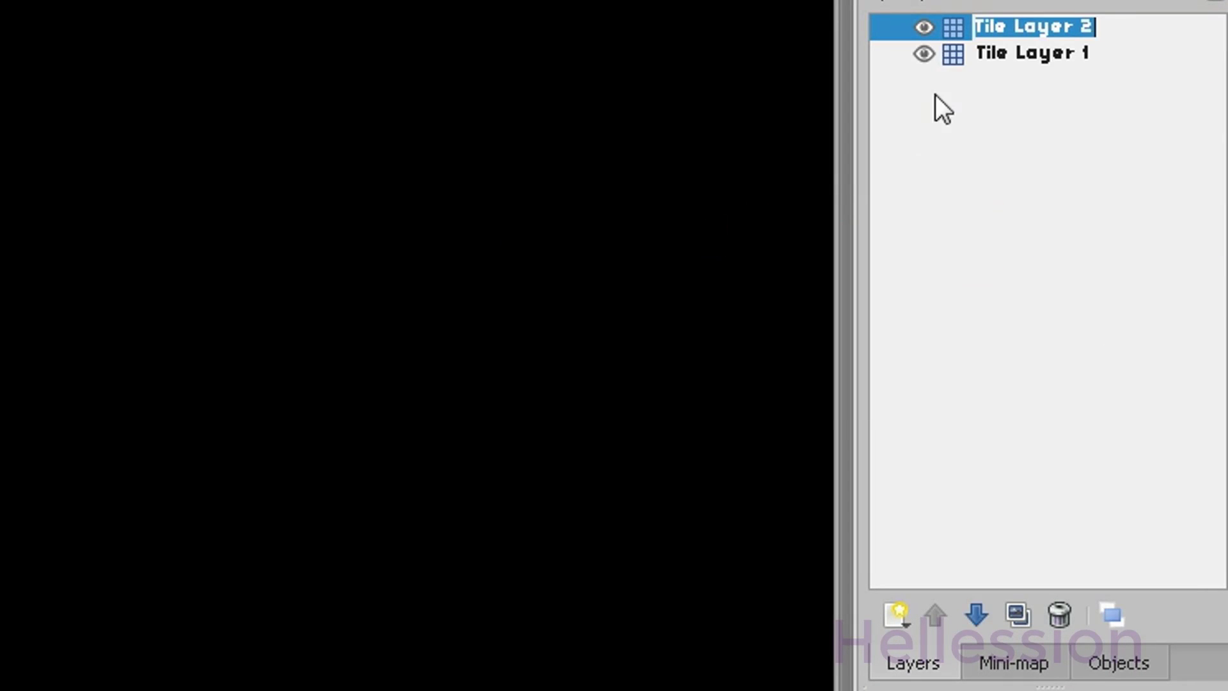
type("front")
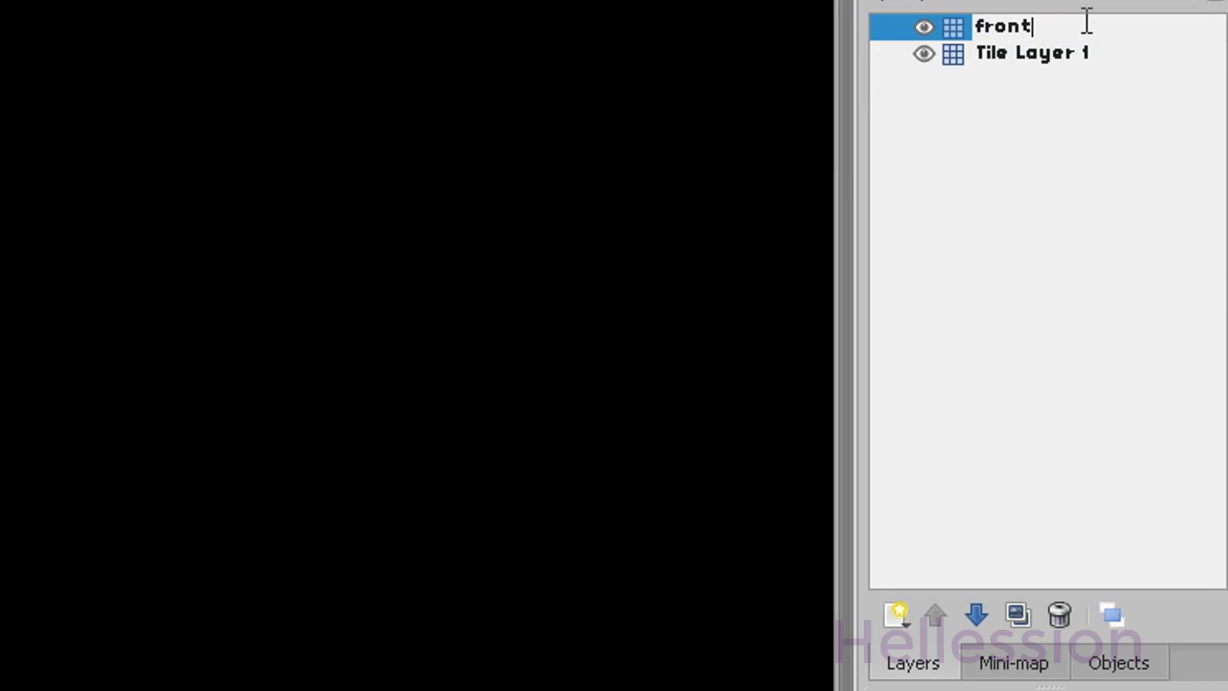
key("Return")
Step: Rename Tile Layer 1 to 'back' (typed as 'vack')
left_click(1002, 49)
right_click(1002, 51)
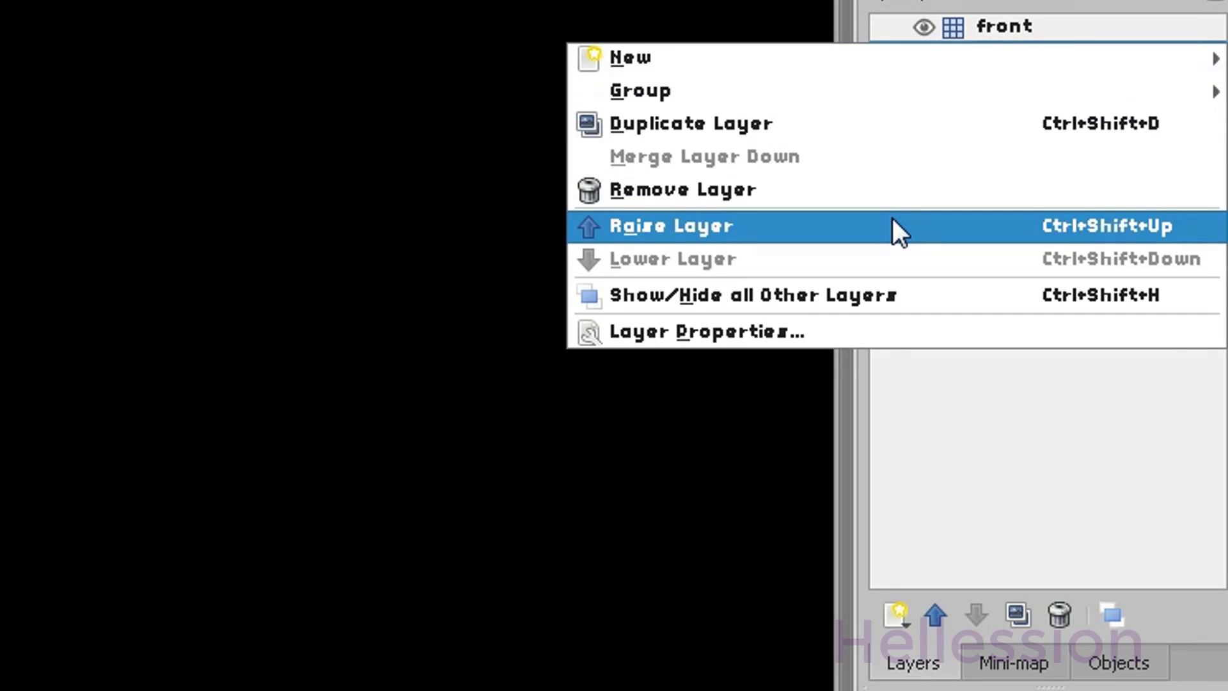
left_click(854, 331)
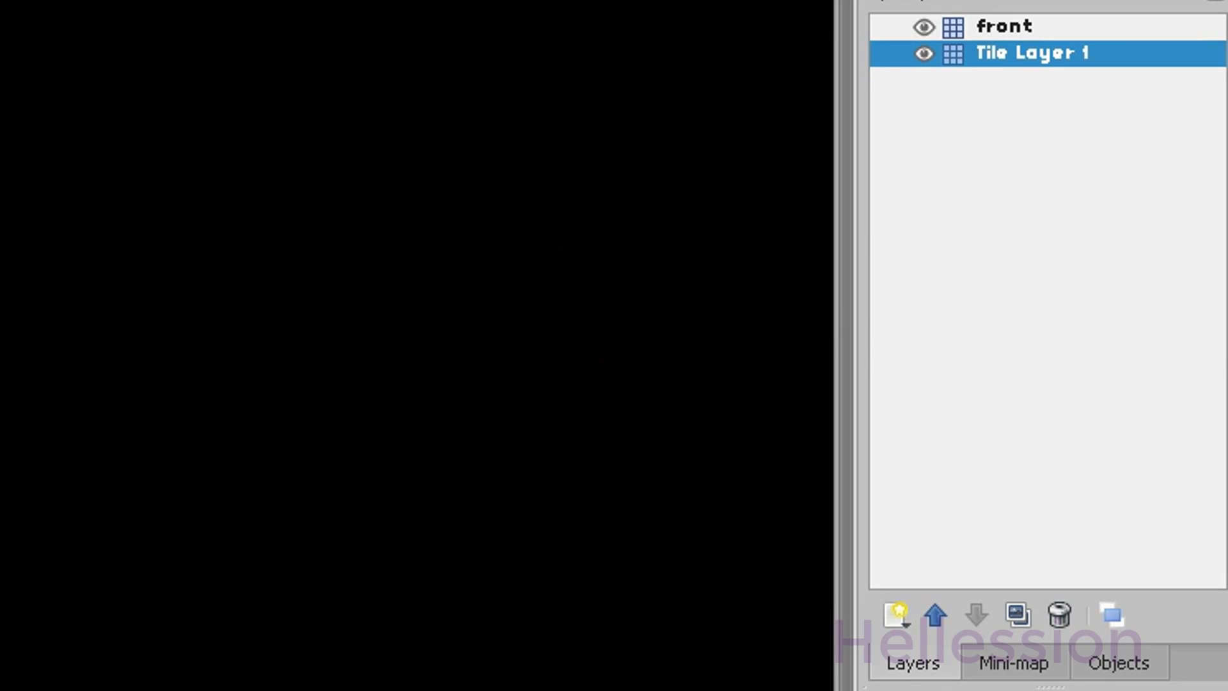
type("v")
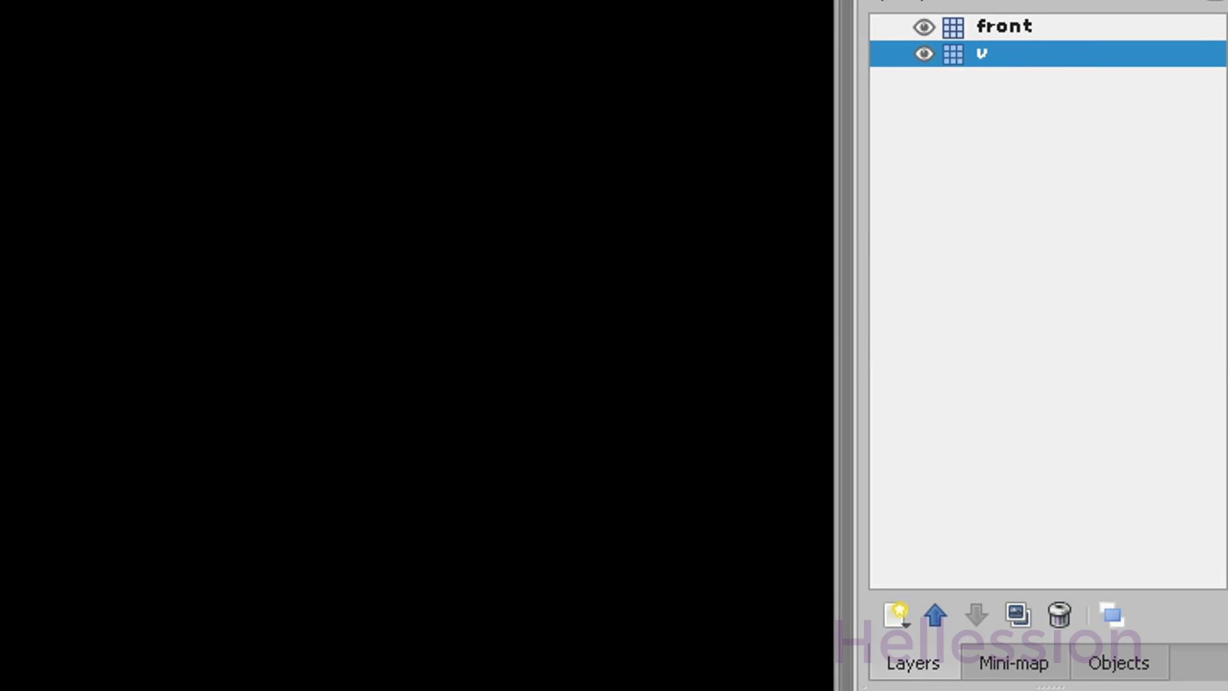
type("ack")
Step: Add an object layer named 'objects' and move it above front
right_click(968, 151)
mouse_move(995, 158)
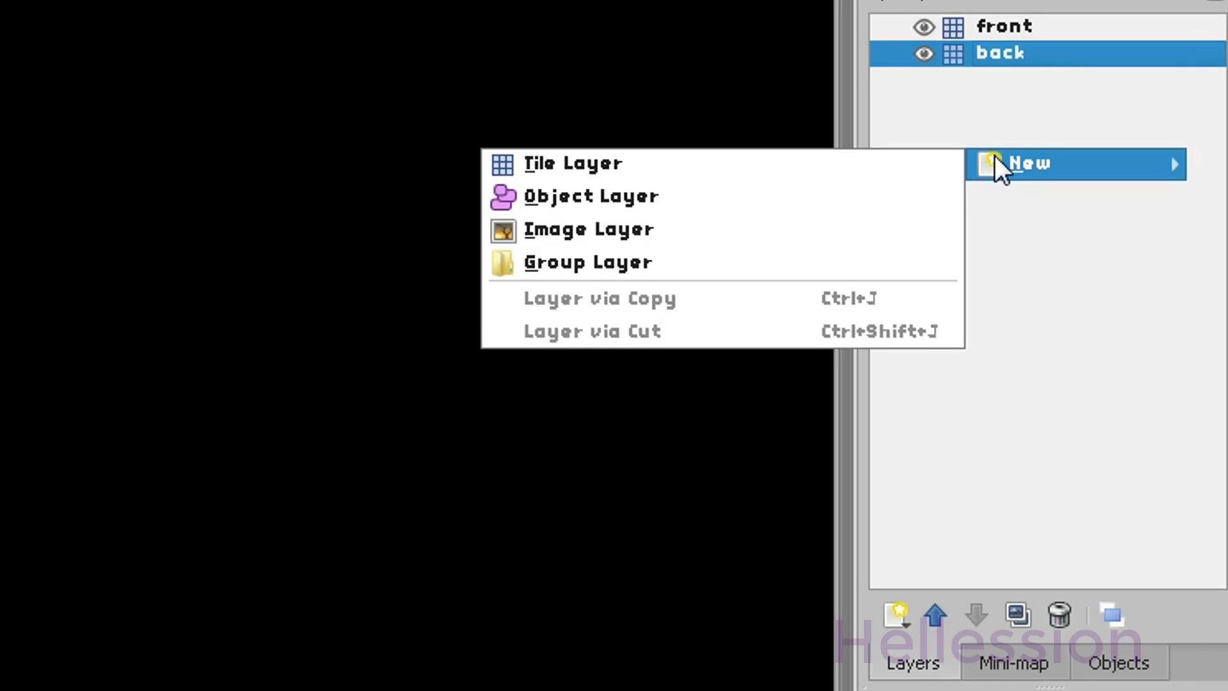
left_click(822, 198)
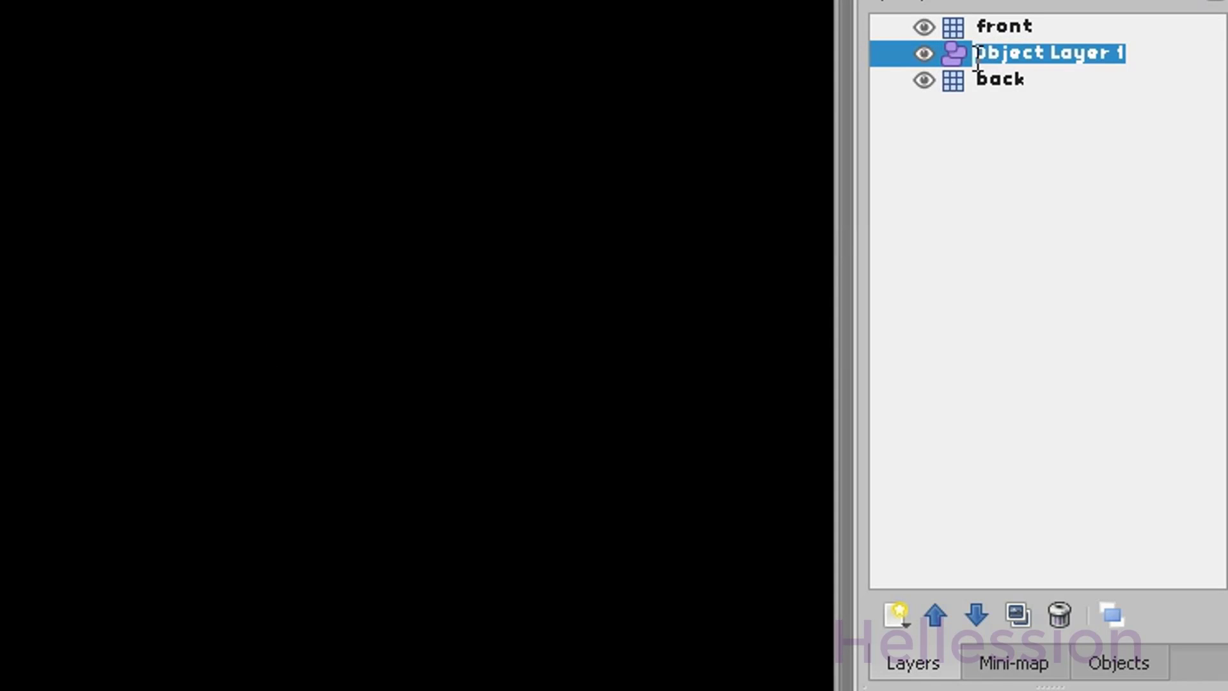
type("objects")
key("Return")
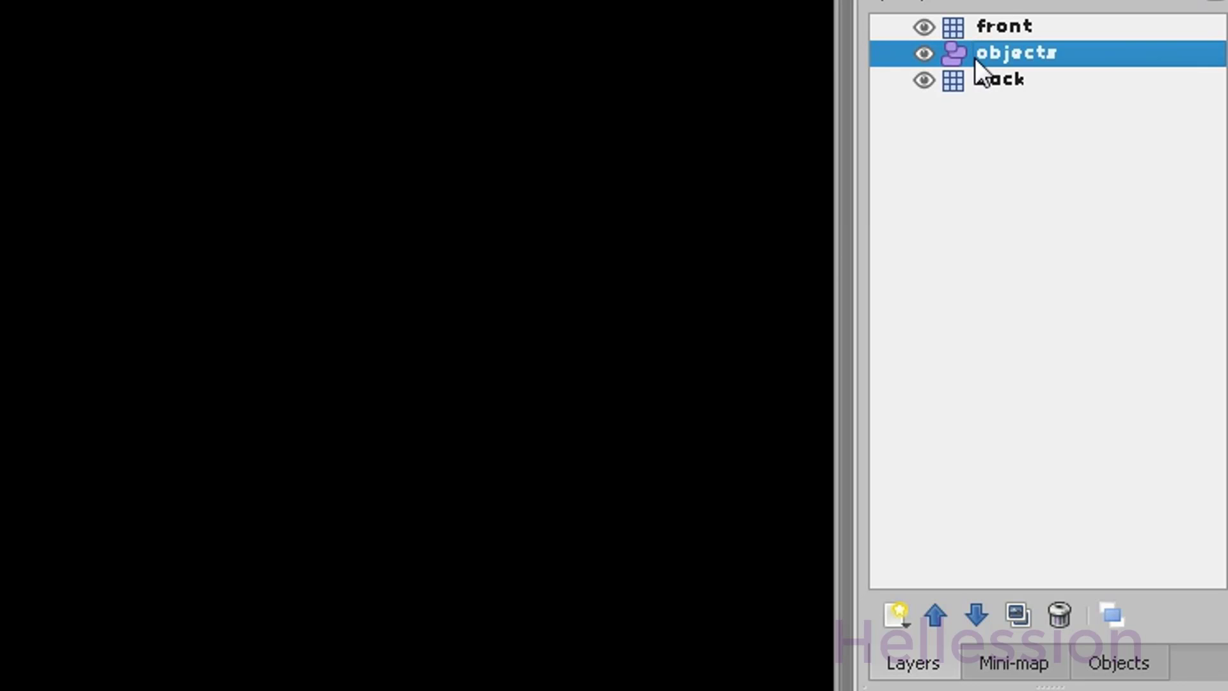
left_click_drag(974, 58, 964, 21)
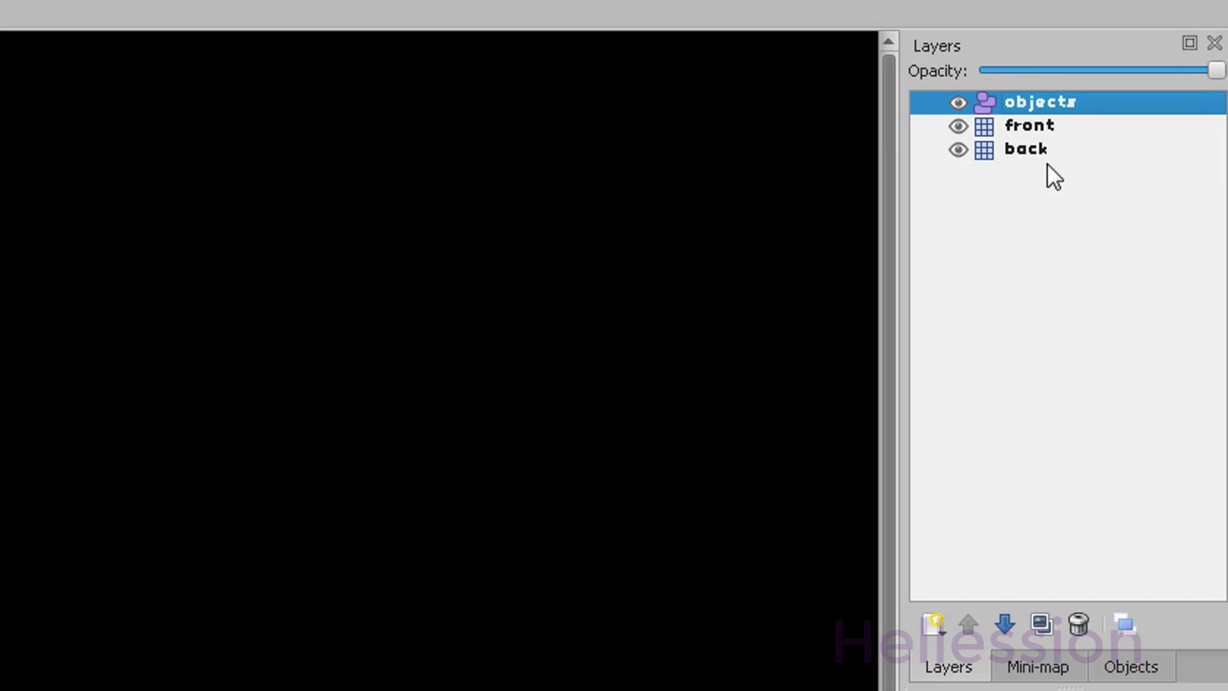
Step: Fade the back layer, then re-name 'objects', move it to the top and fade back again
left_click(1026, 147)
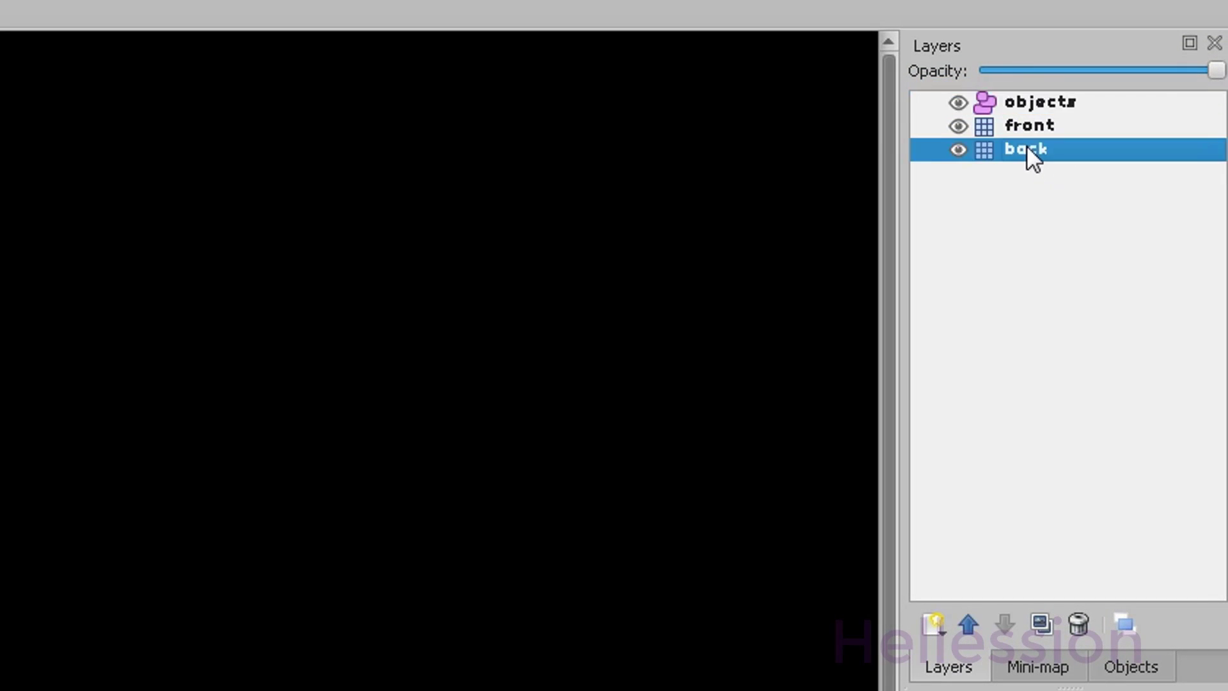
left_click_drag(1215, 70, 1094, 71)
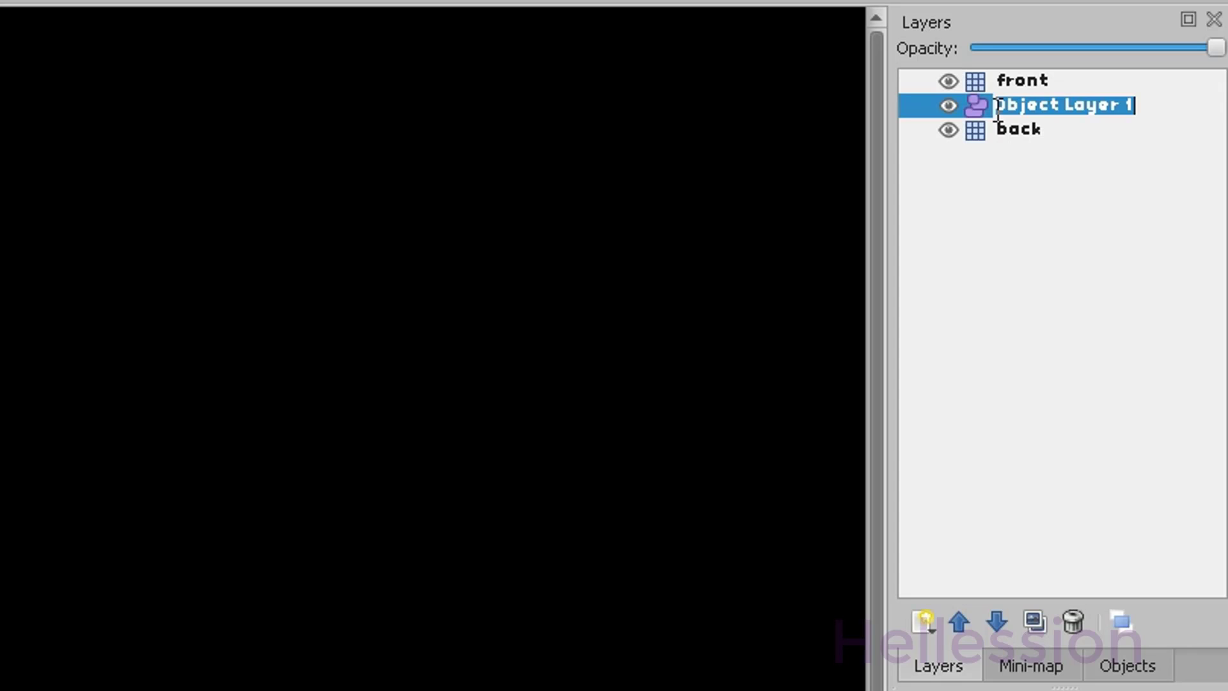
type("objects")
key("Return")
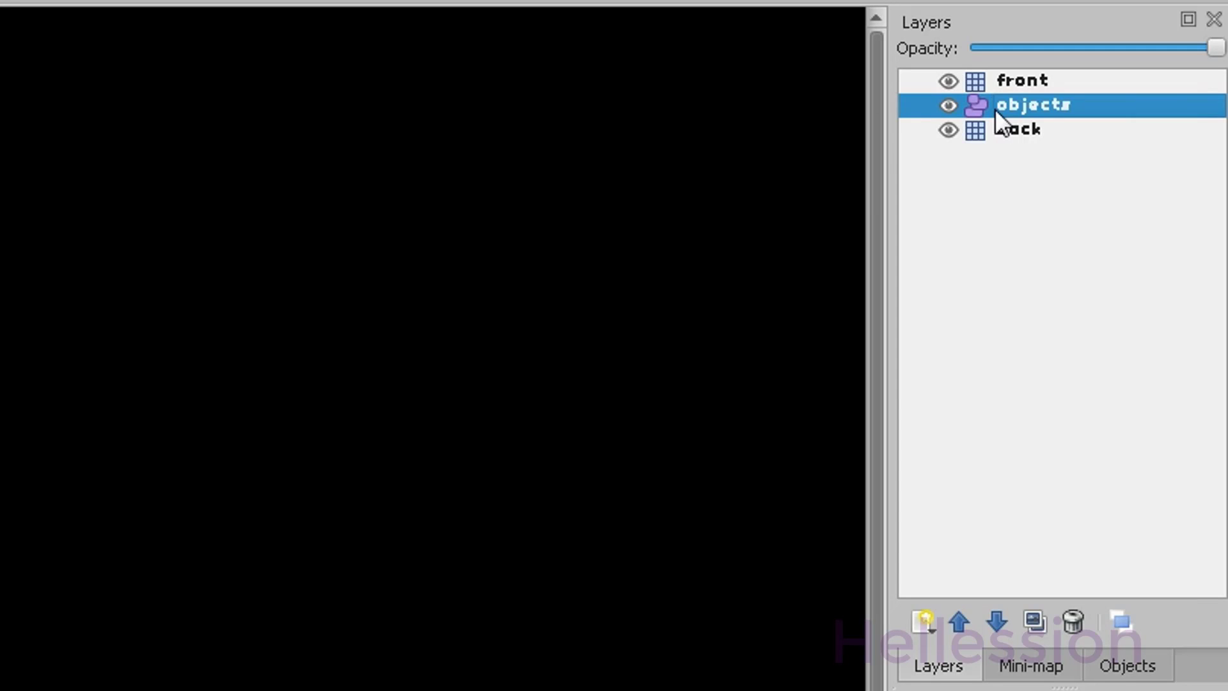
left_click_drag(995, 110, 925, 69)
left_click(1042, 134)
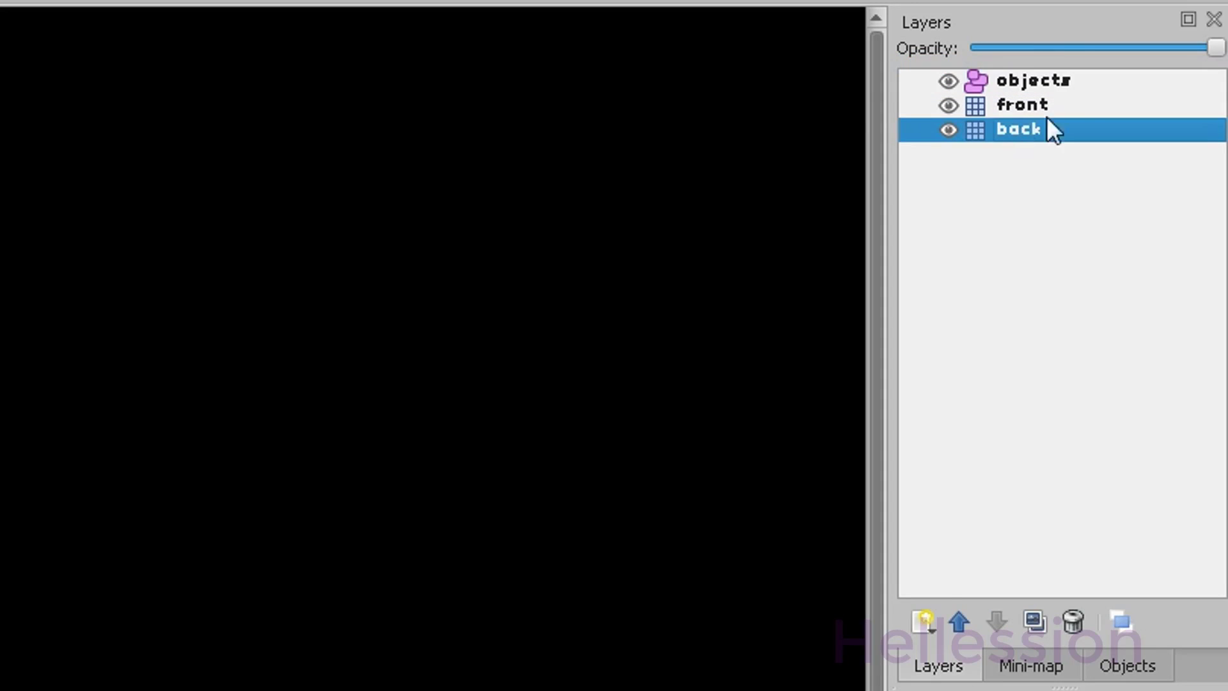
left_click_drag(1215, 48, 1174, 40)
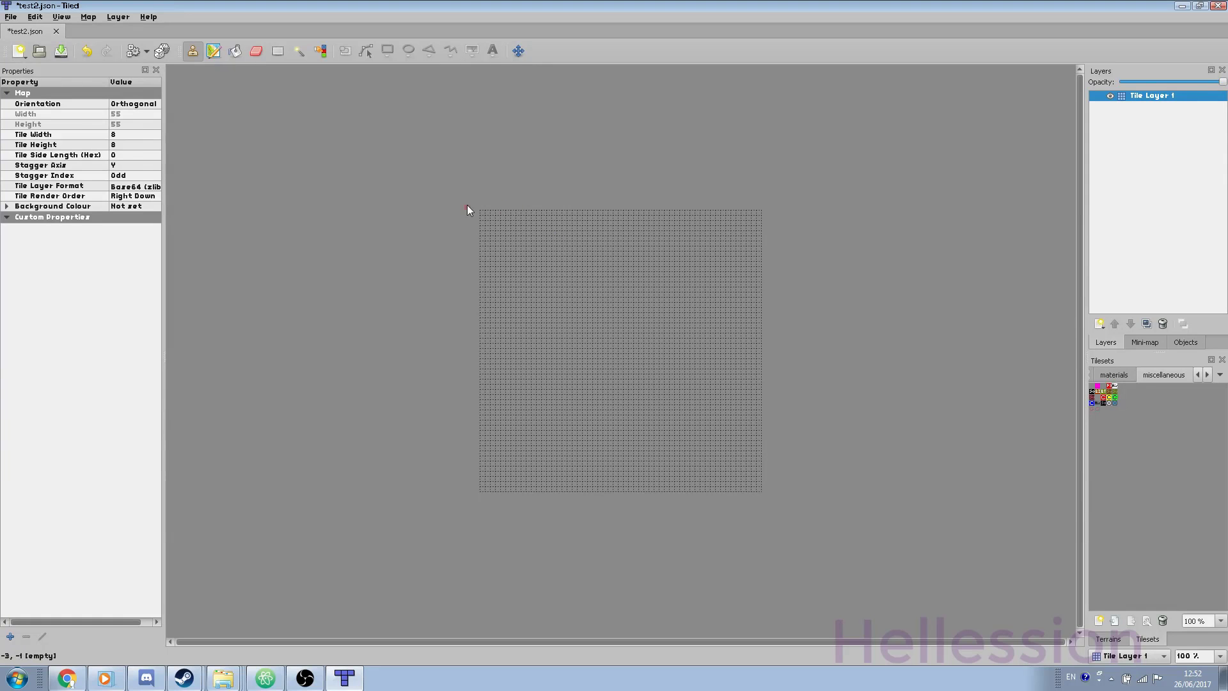
Step: Set the map background to black in the colour picker and add a new tile layer
left_click(121, 206)
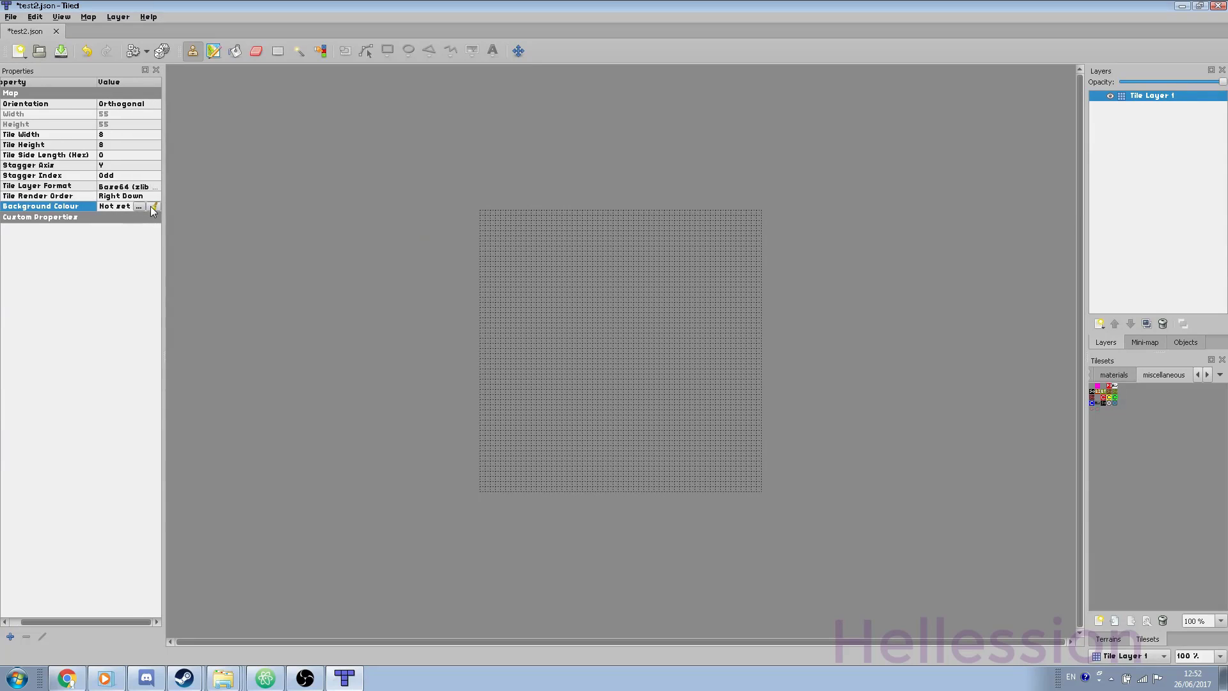
left_click(138, 206)
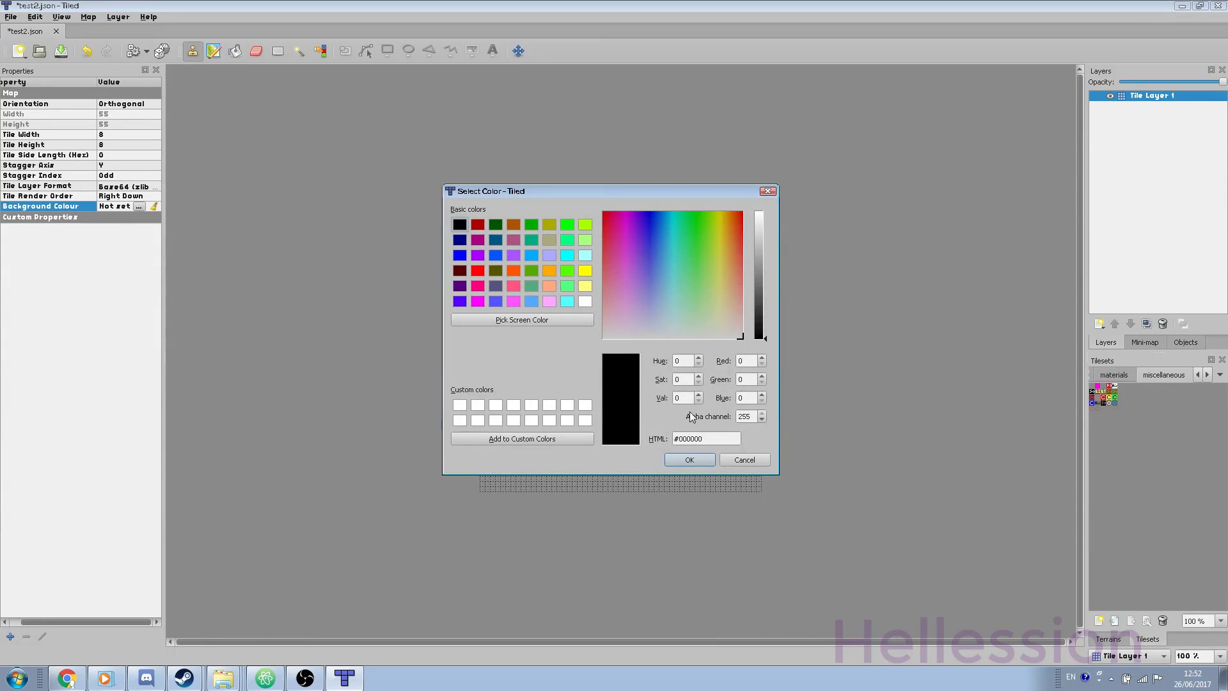
left_click(688, 460)
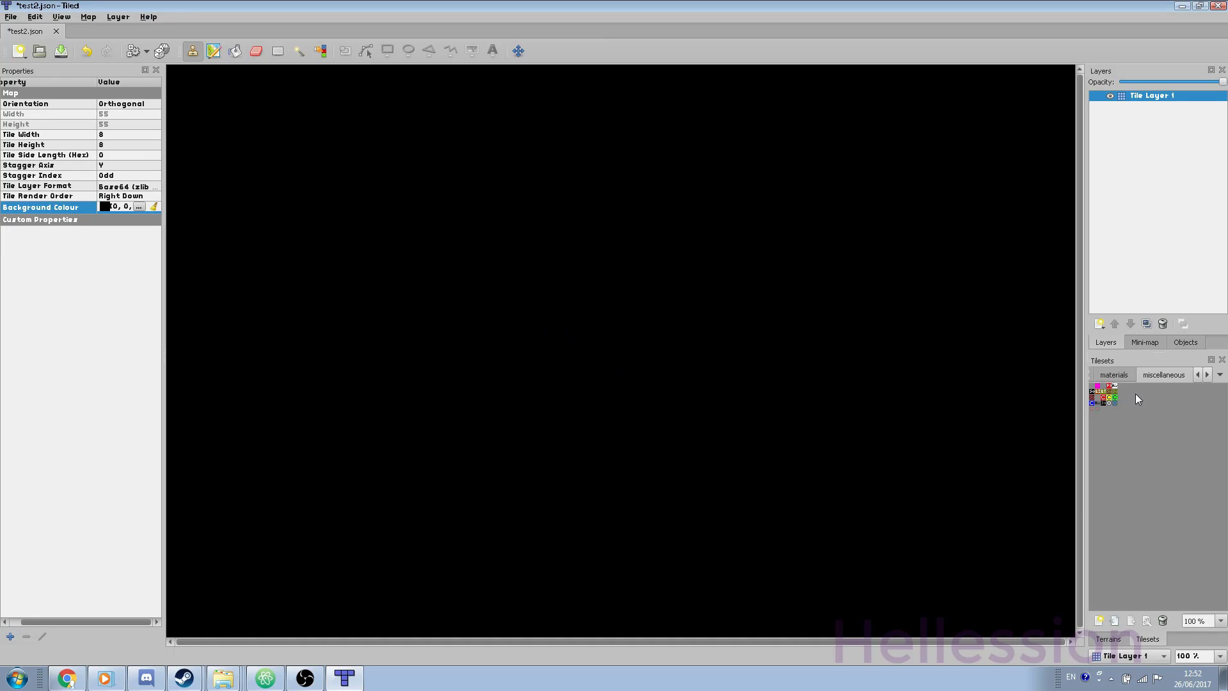
right_click(1138, 169)
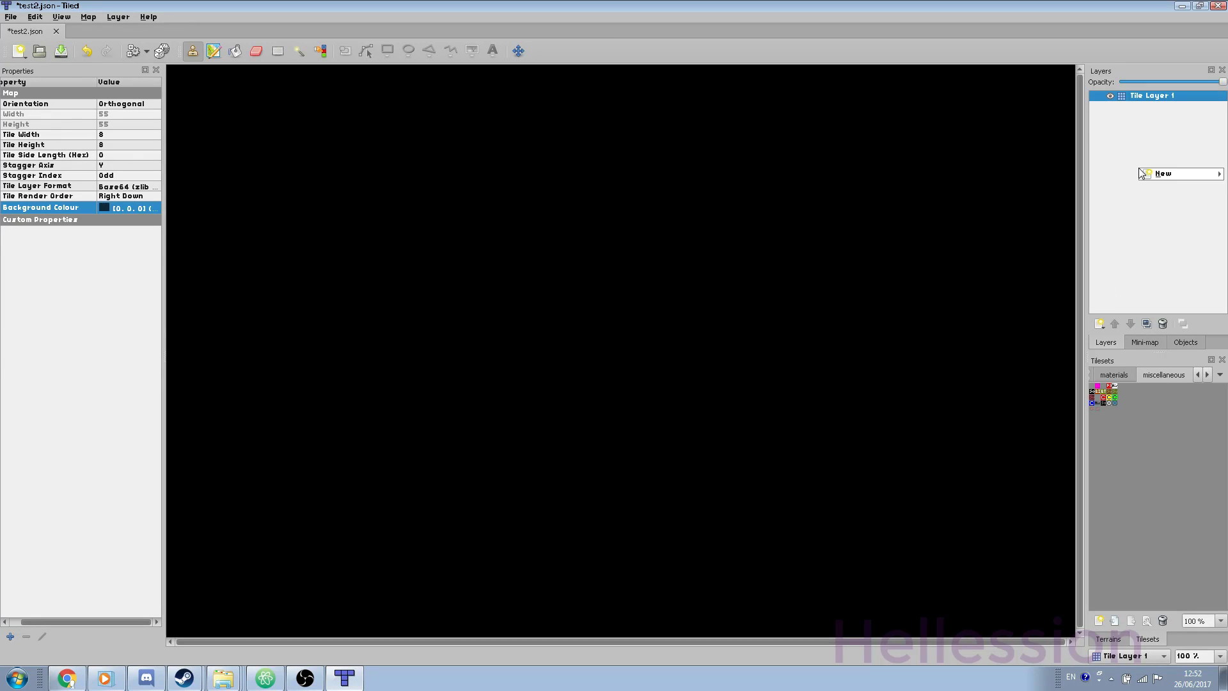
mouse_move(1150, 172)
left_click(1018, 174)
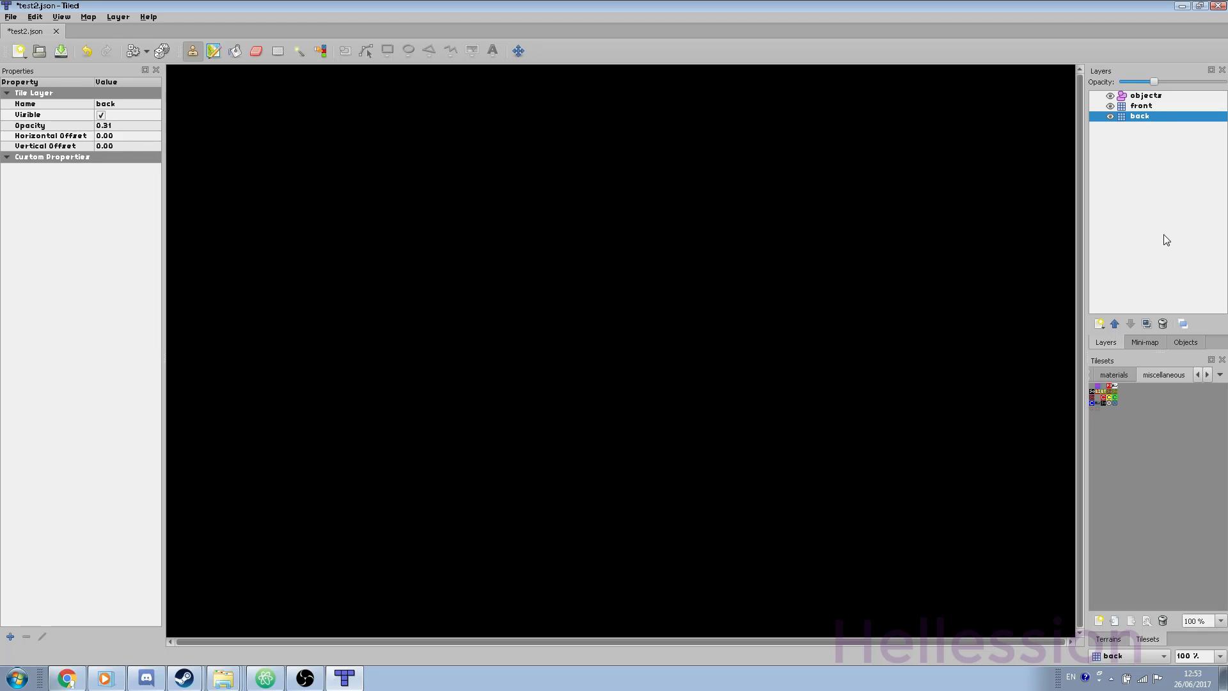
Step: Bucket-fill the whole back layer with magenta tiles
left_click(234, 51)
left_click(487, 287)
left_click(619, 388)
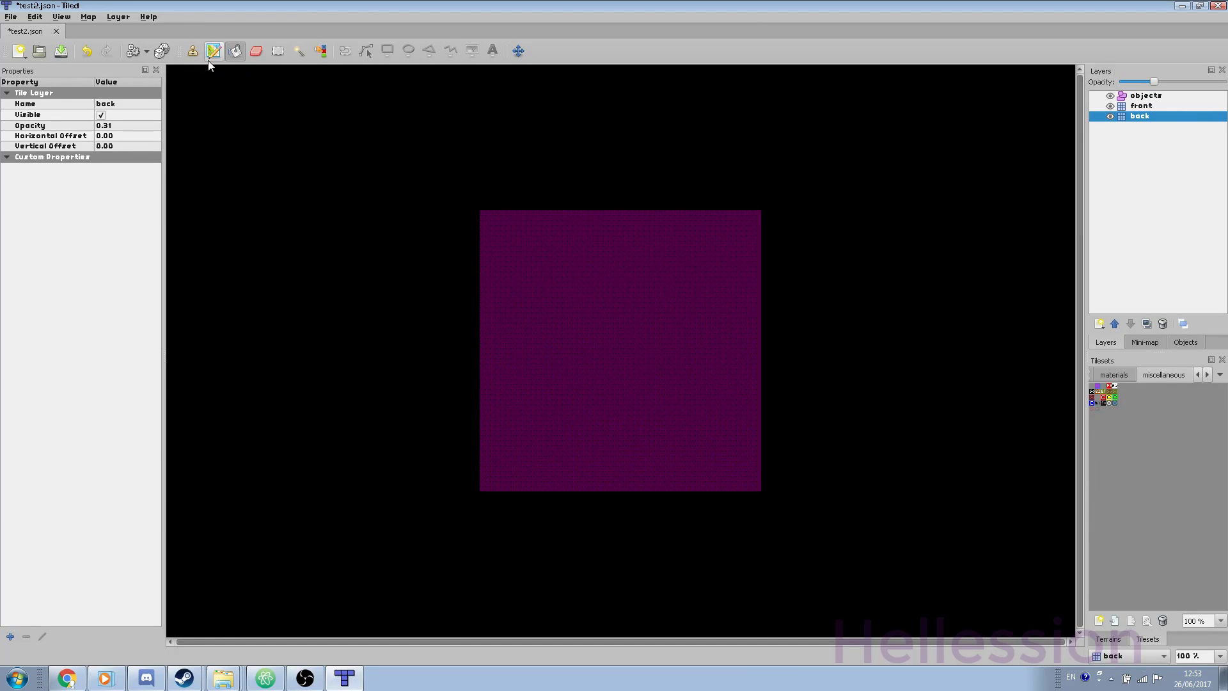
Step: Select the front layer with the Stamp Brush and bring up the materials tileset
left_click(1145, 105)
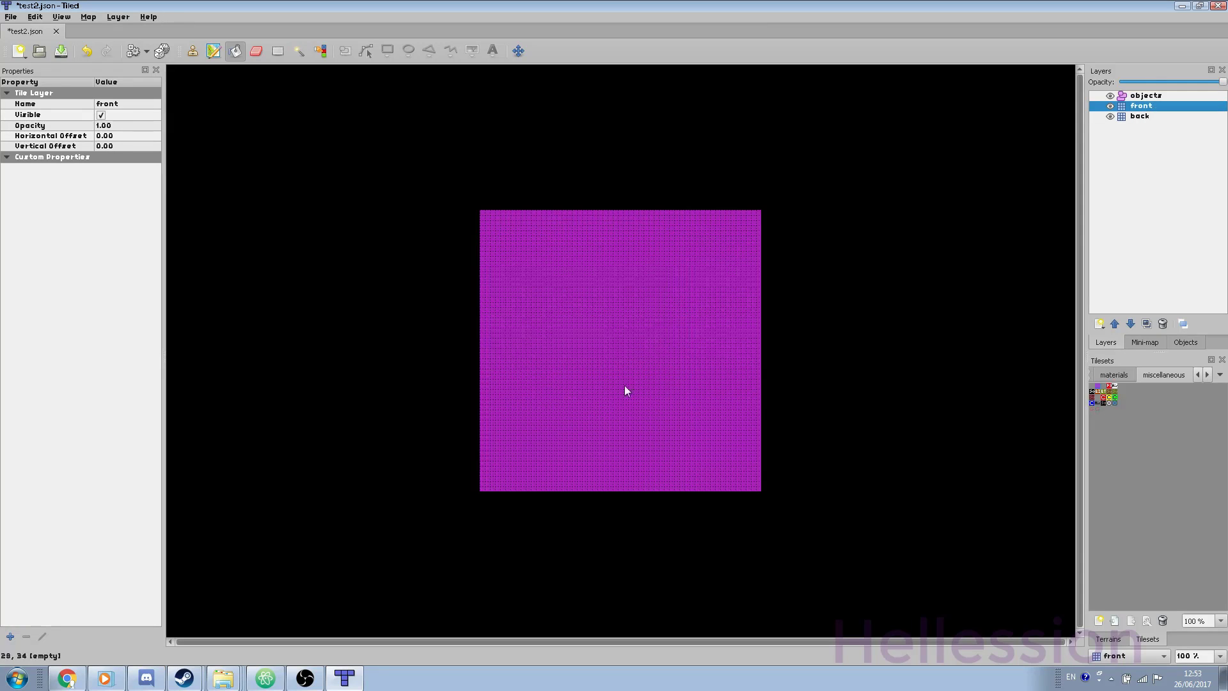
left_click(192, 50)
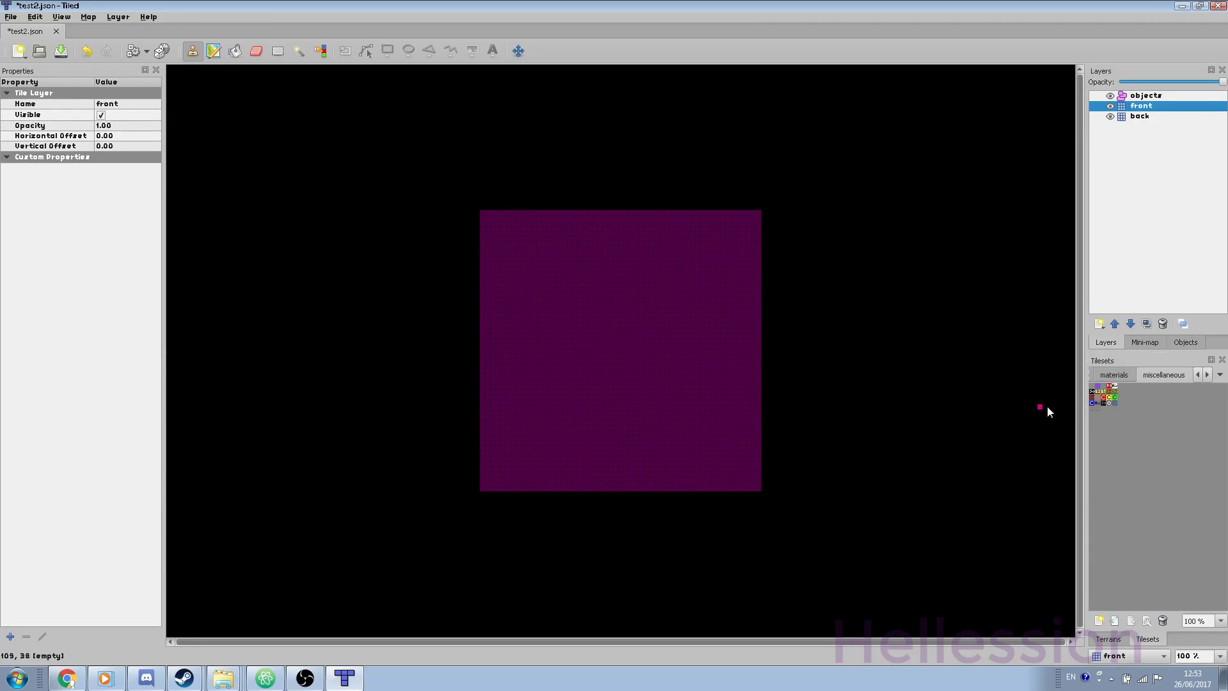
left_click(8, 18)
left_click(8, 17)
left_click(1199, 375)
left_click(1199, 375)
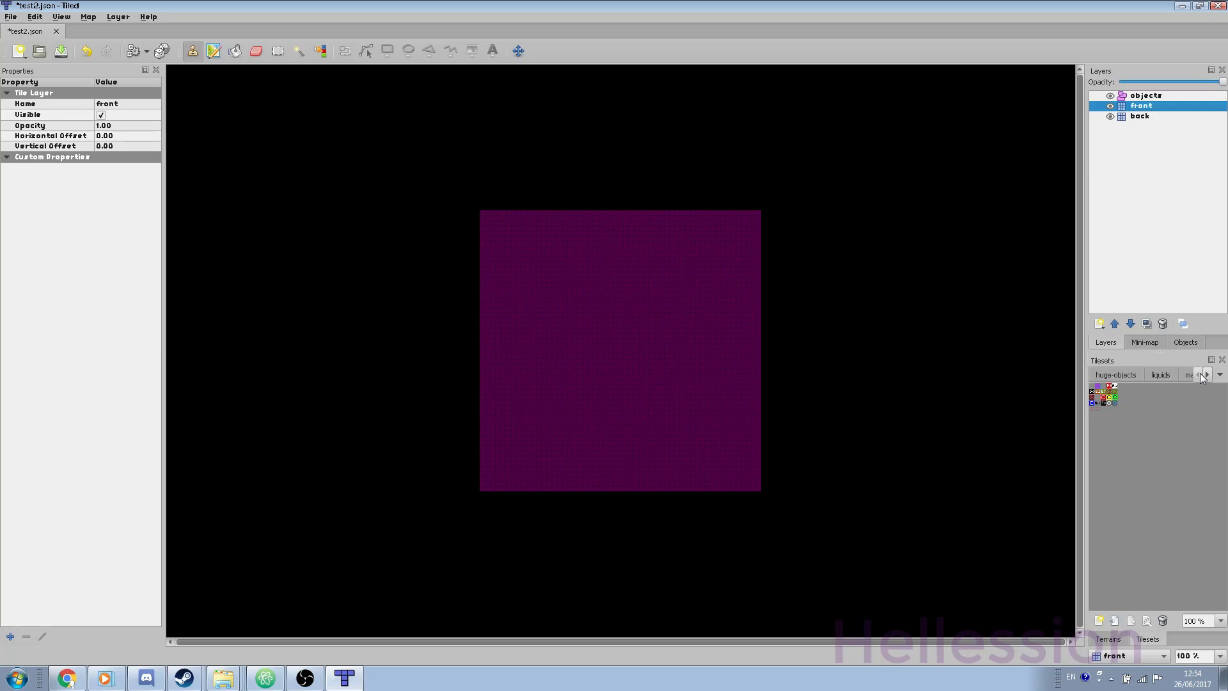
left_click(1207, 375)
left_click(1164, 375)
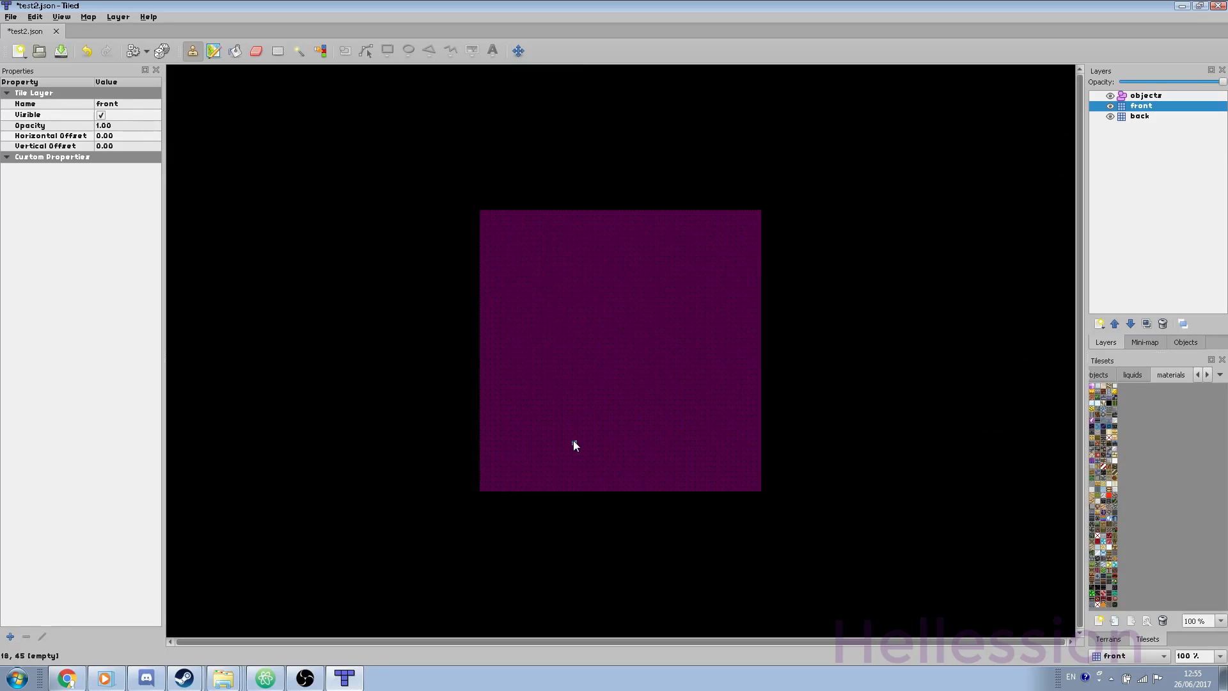
Step: Paint a diagonal dirt staircase outlining the hill and bucket-fill its interior with dirt
scroll(573, 440, "up", 3, "ctrl")
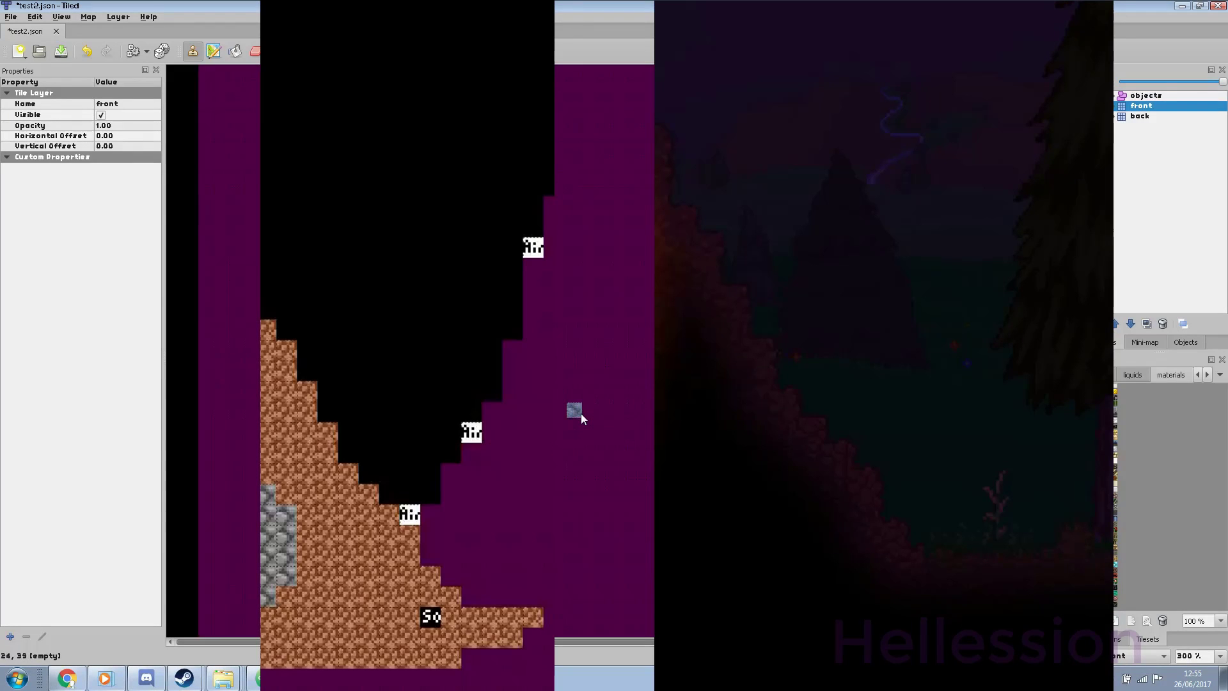
scroll(581, 413, "down", 1, "ctrl")
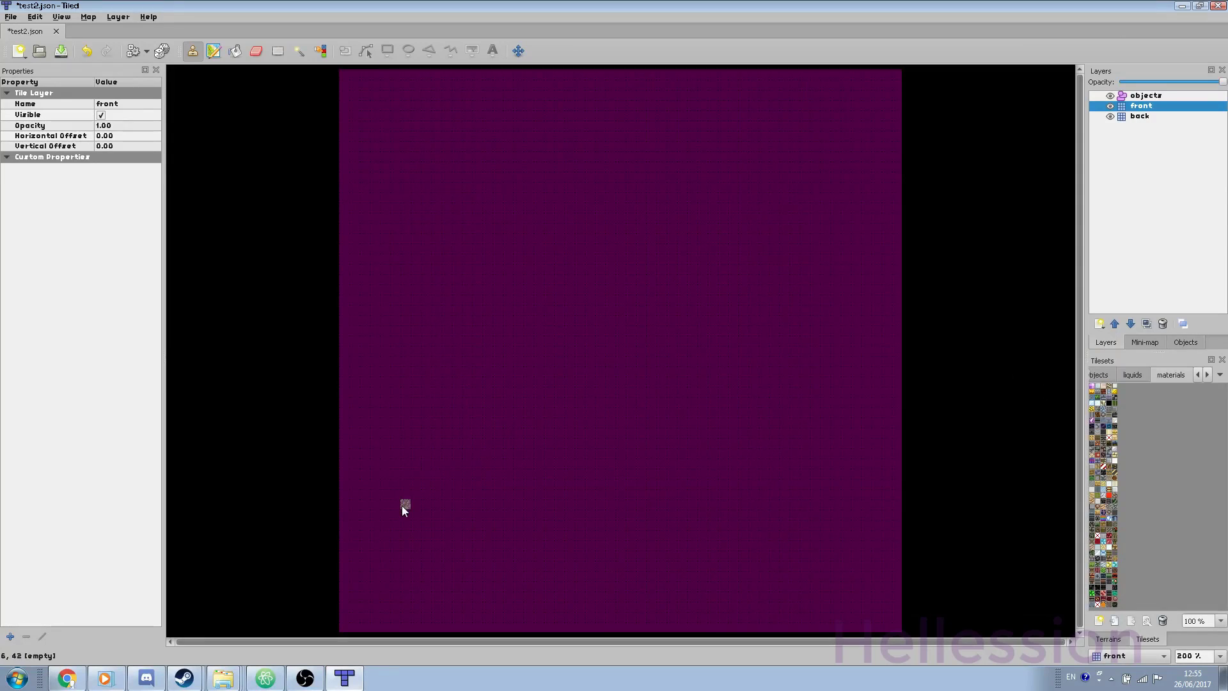
mouse_move(401, 505)
left_mouse_down()
mouse_move(447, 477)
mouse_move(583, 275)
mouse_move(669, 293)
mouse_move(772, 458)
mouse_move(825, 508)
mouse_move(779, 523)
mouse_move(416, 502)
left_mouse_up()
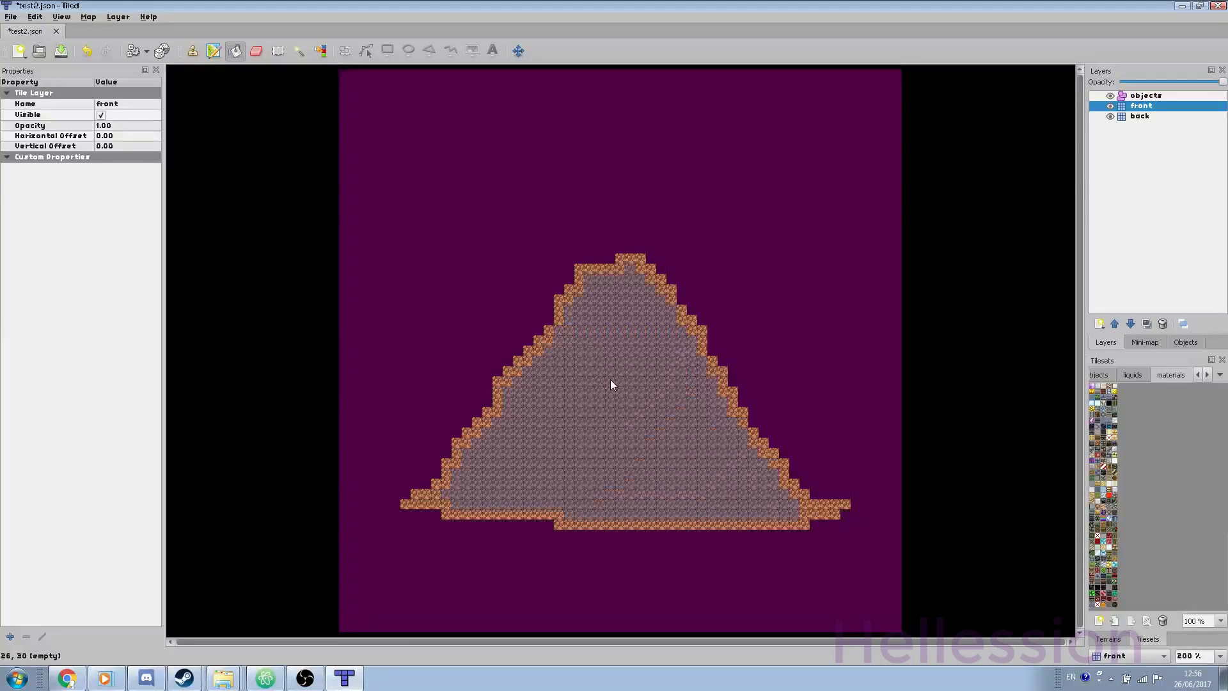
left_click(610, 379)
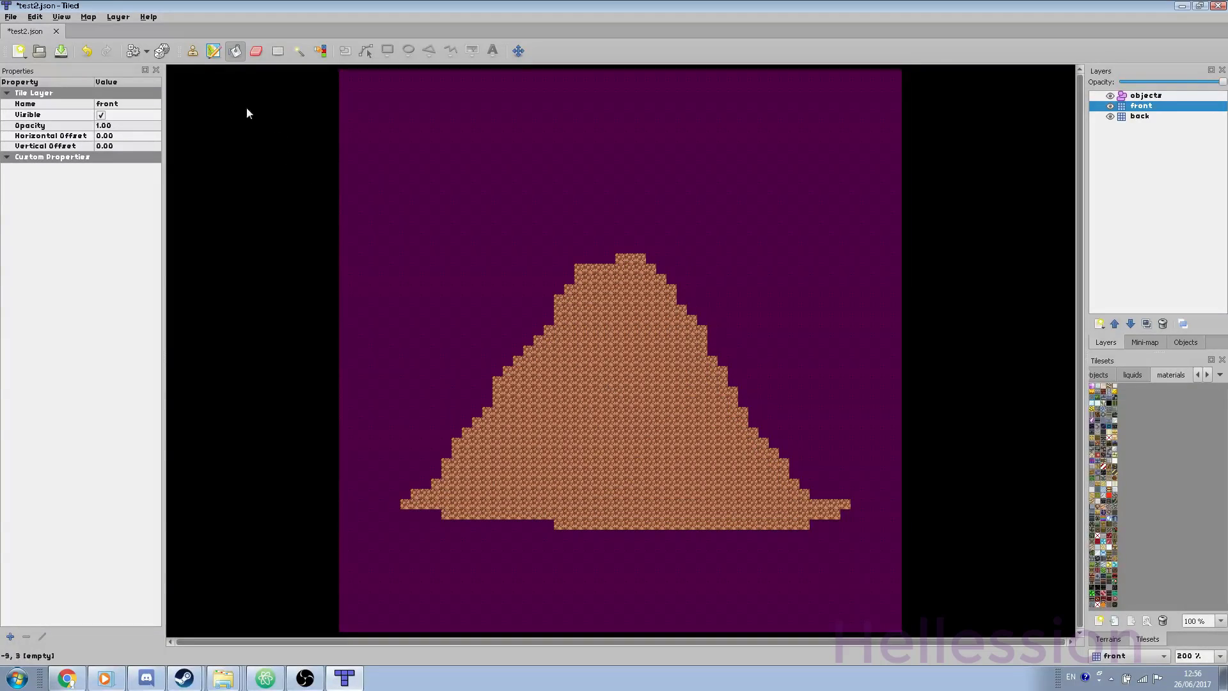
left_click(192, 50)
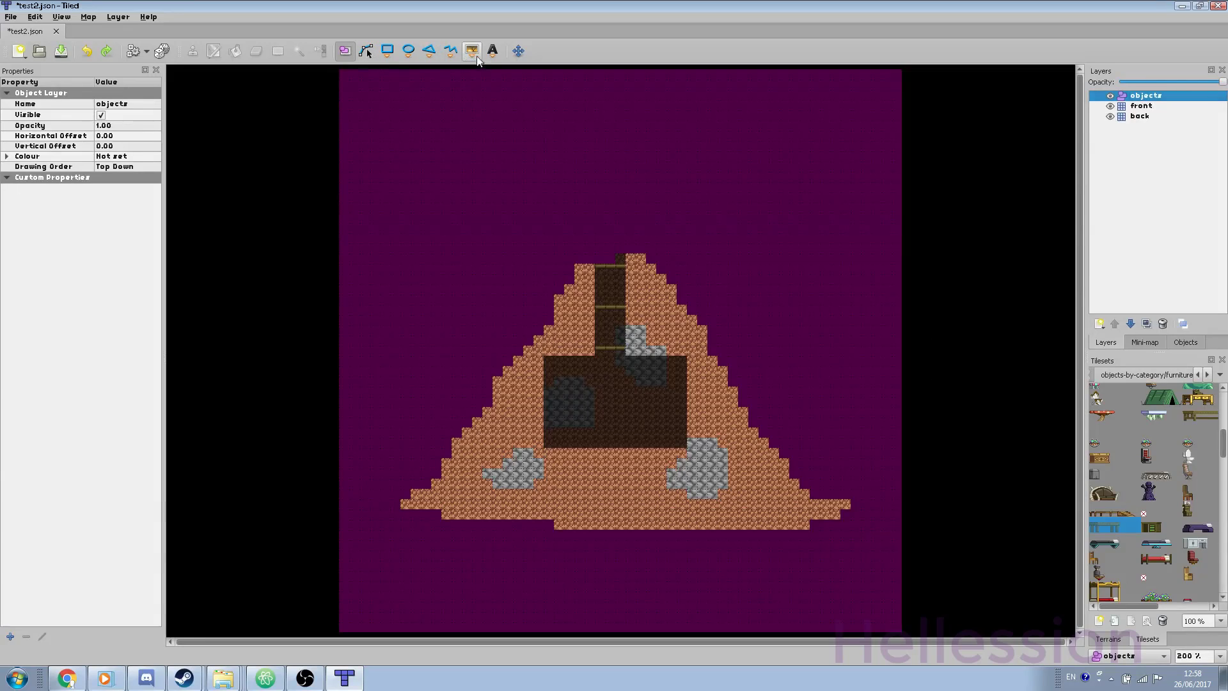
Step: Place the carved table inside the hill's room on the objects layer
left_click(479, 54)
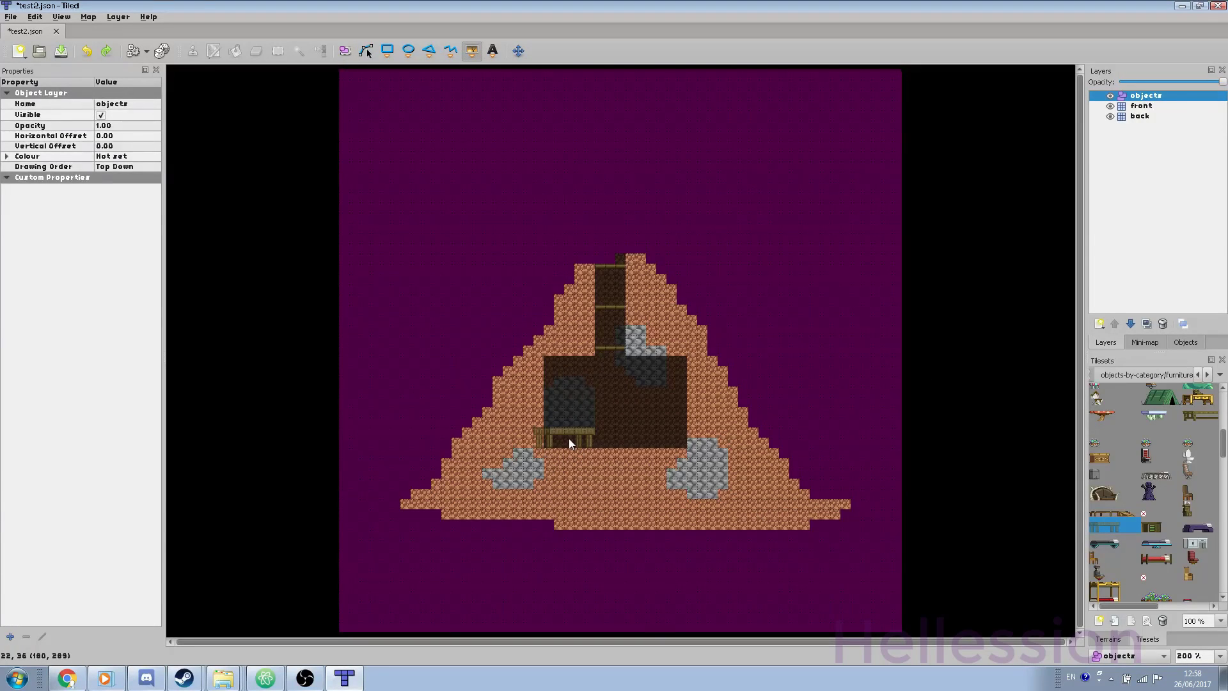
left_click(569, 439)
key("ctrl+z")
left_click(588, 440)
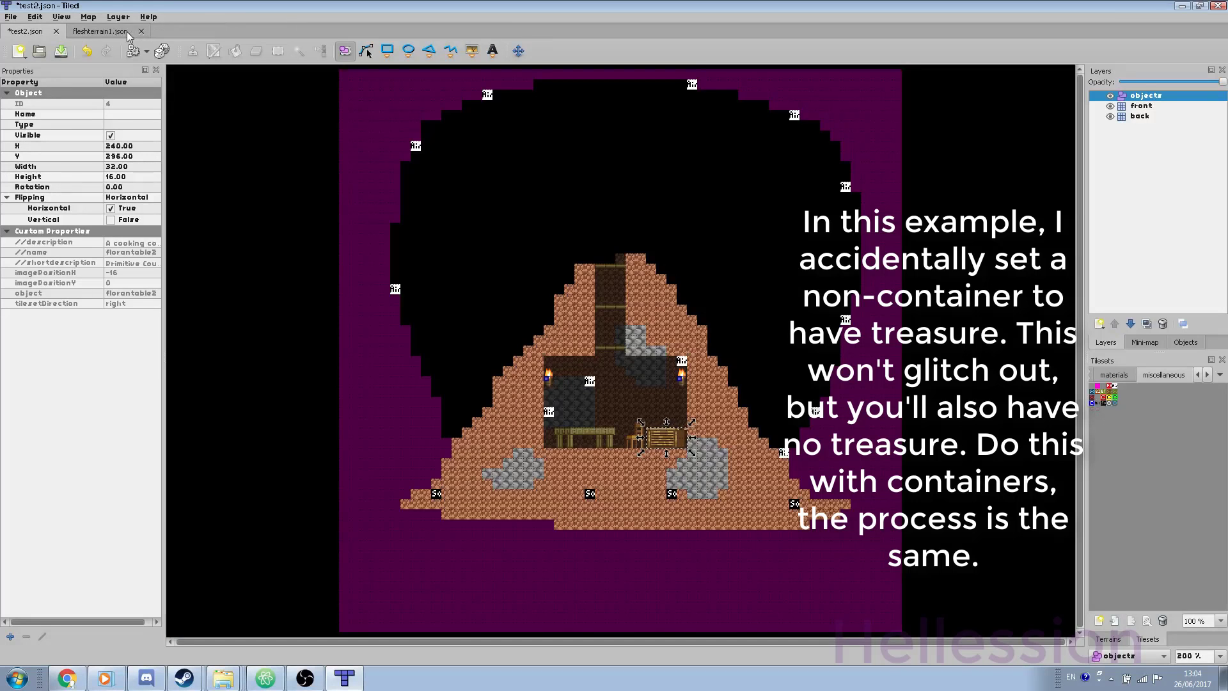
Step: Close the fleshterrain1.json map and select the placed table object
left_click(141, 31)
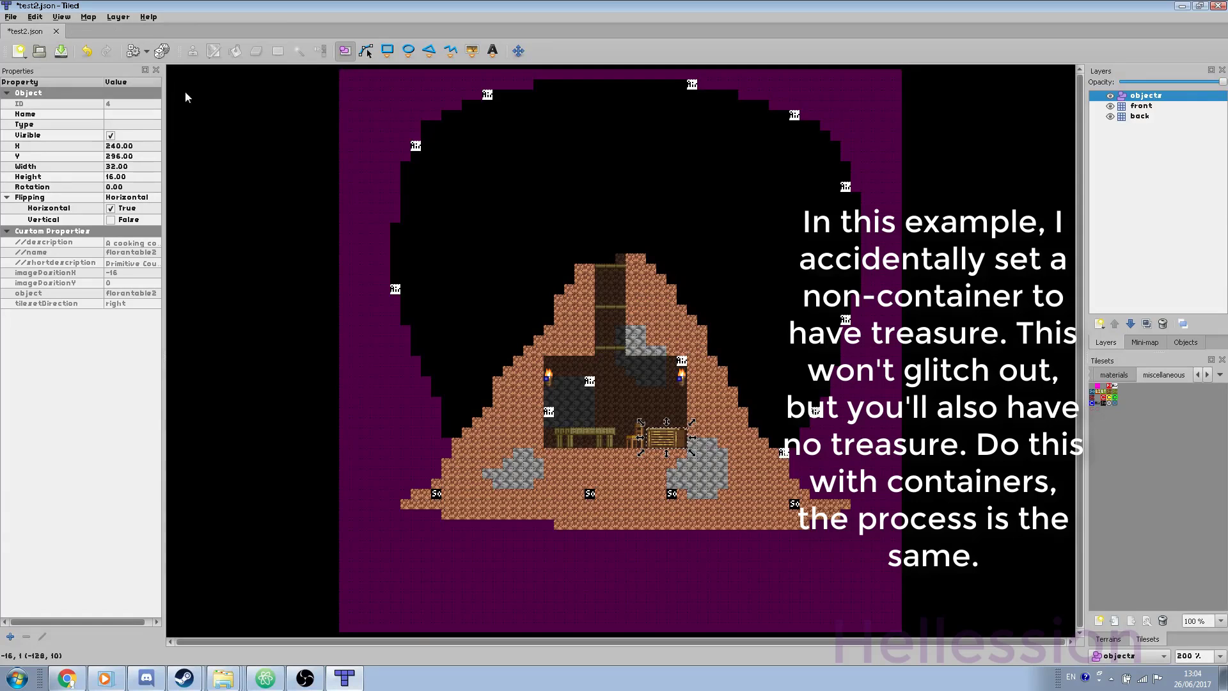
left_click(674, 435)
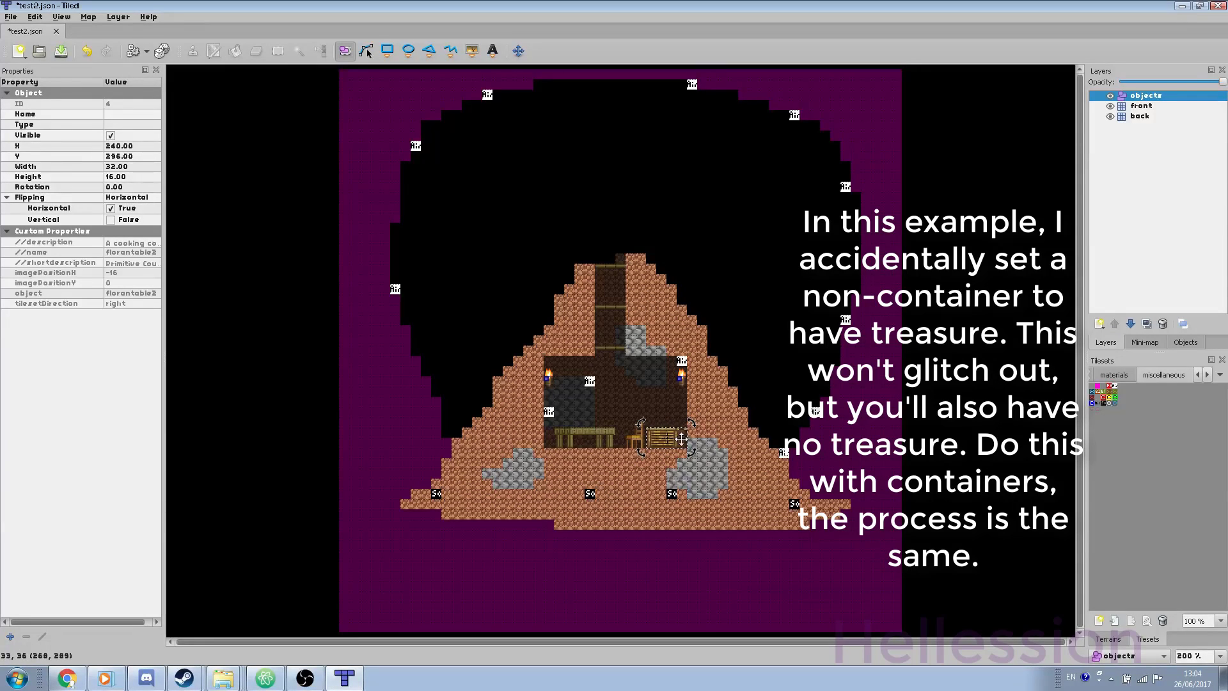
left_click(681, 439)
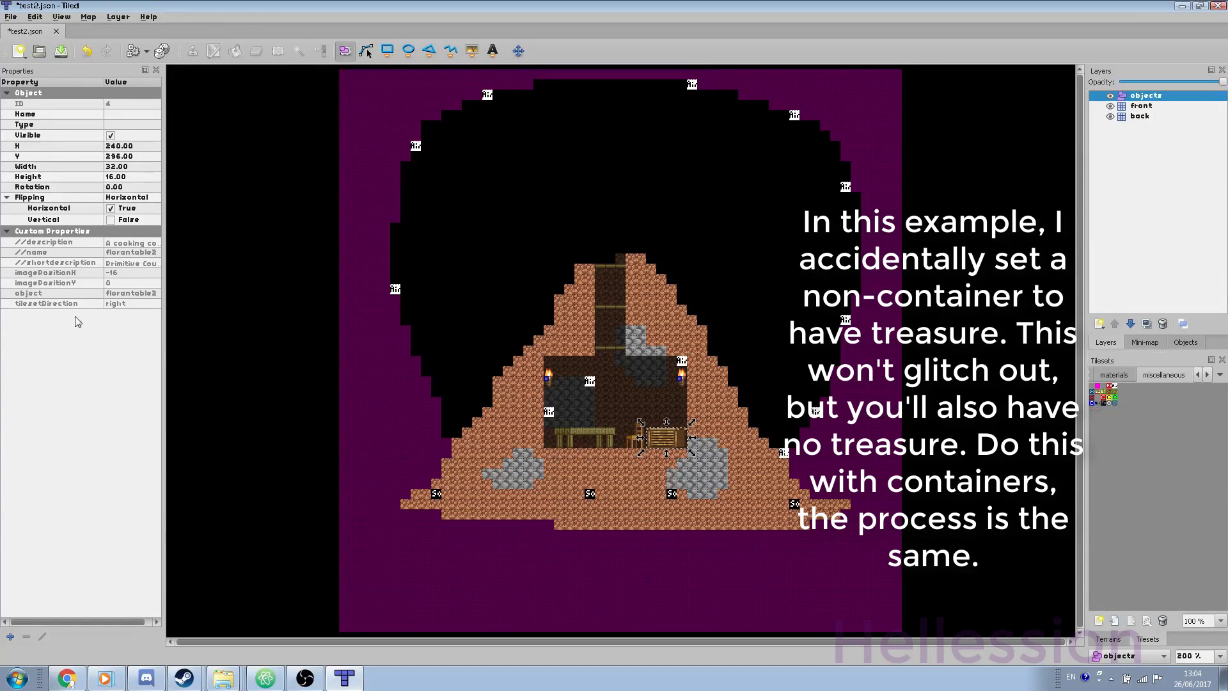
Step: Add a string custom property named 'parameters' to the table object
left_click(10, 636)
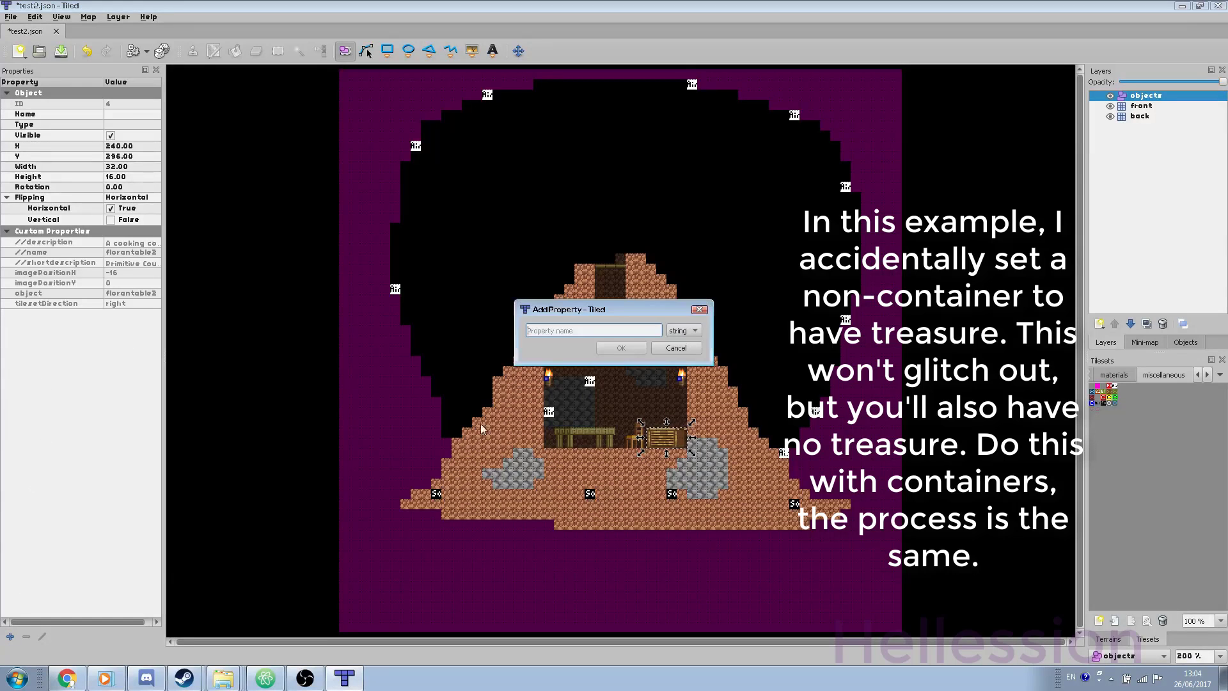
type("parameters")
left_click(695, 333)
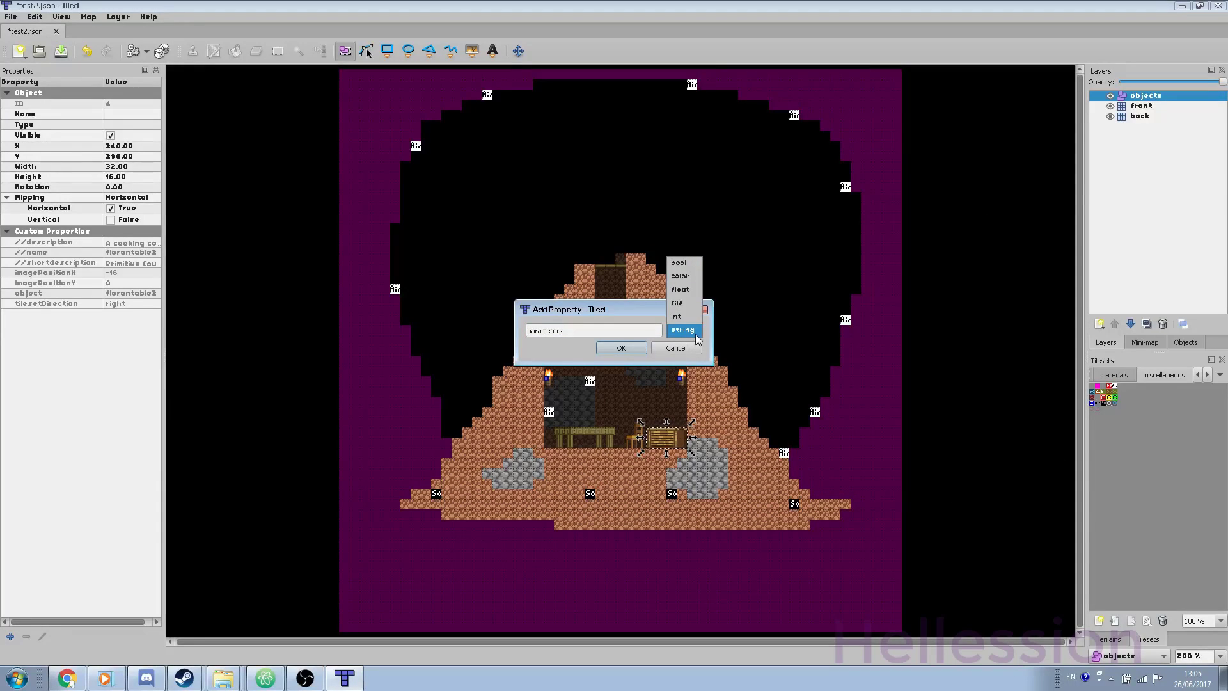
left_click(683, 330)
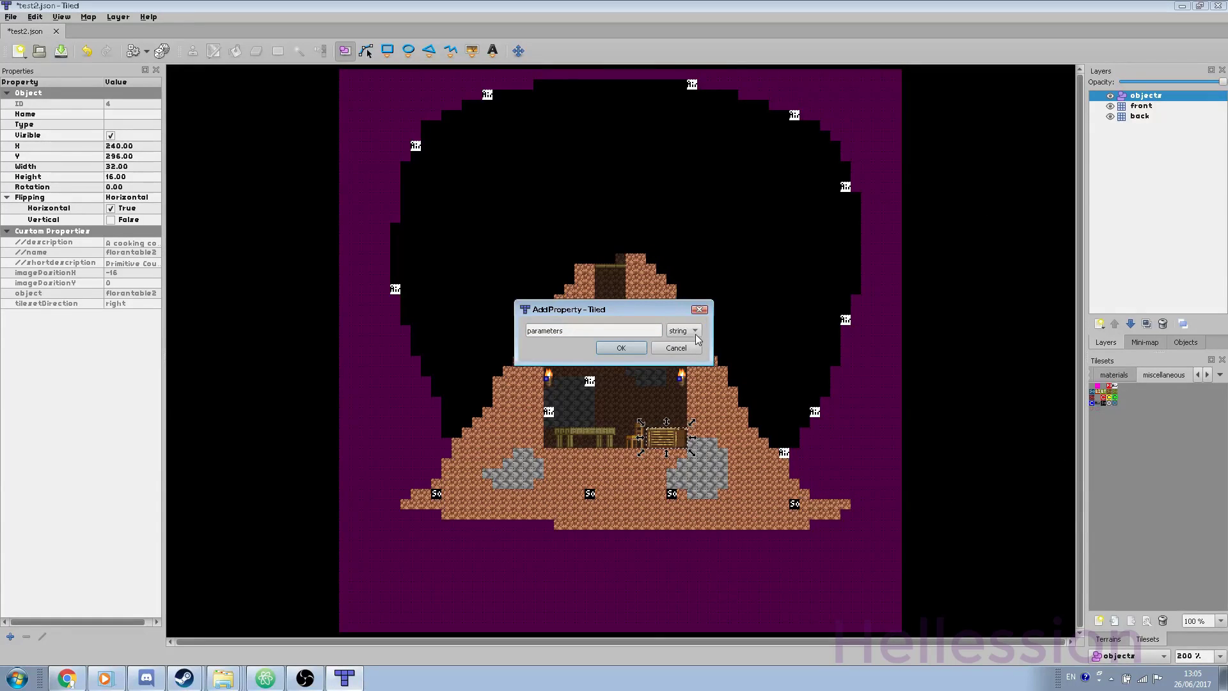
left_click(621, 347)
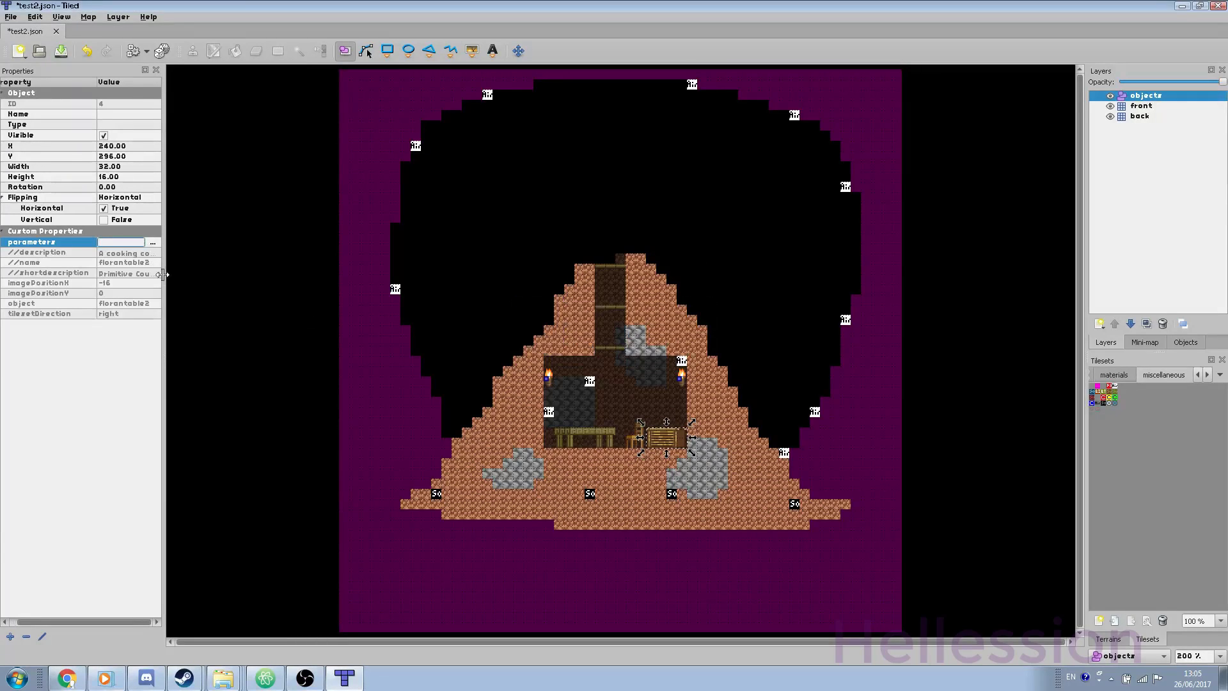
Step: Set parameters to {"treasurePools":["basicTreasure"]} and recheck the saved value
left_click(152, 244)
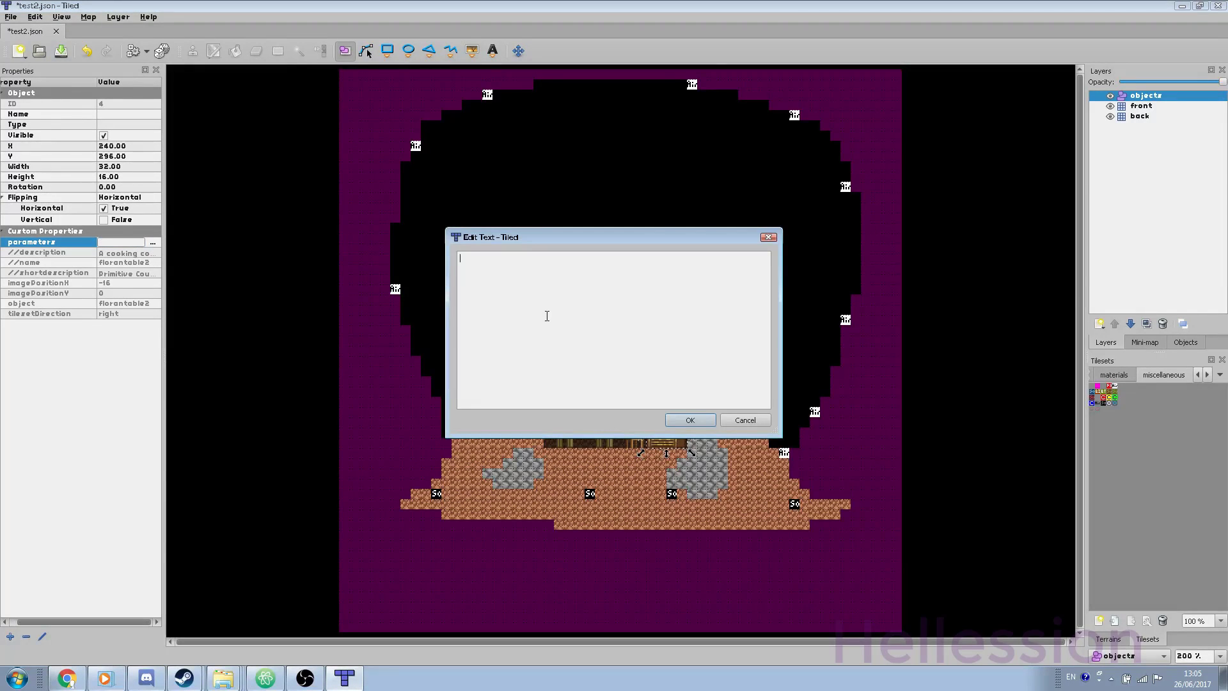
type("{\"treasurePools\"[]}")
key("Left")
key("Left")
key("Left")
type(":[\"basicTreasure")
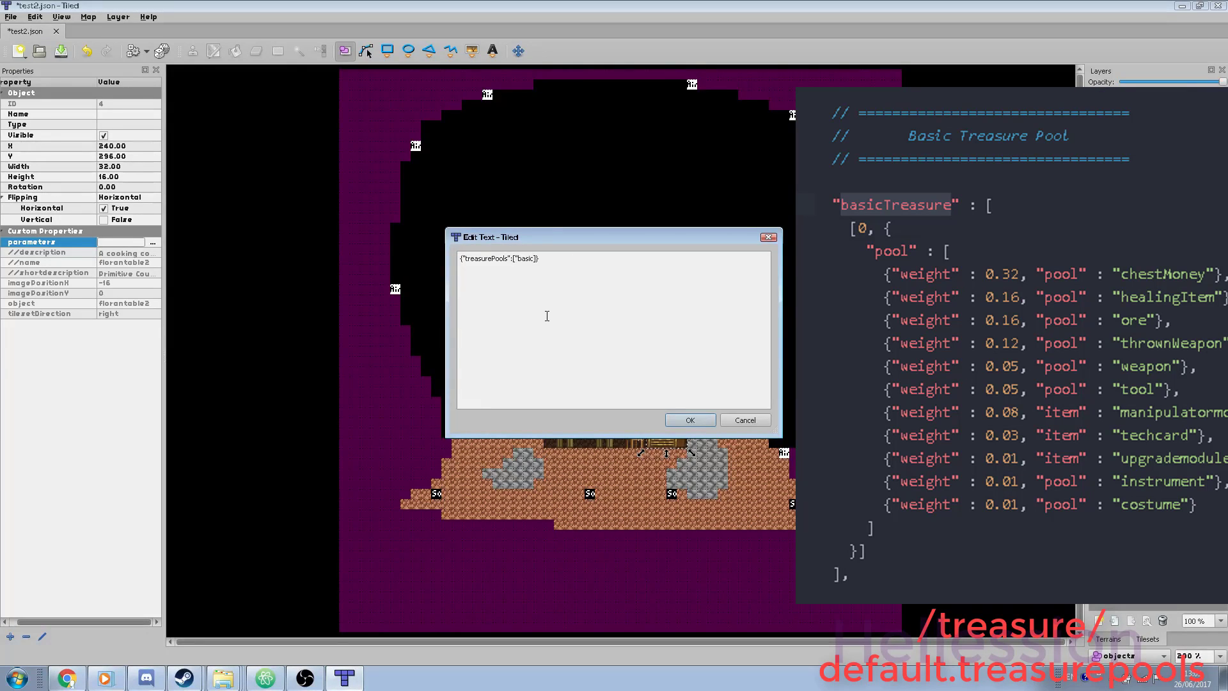
type("\"")
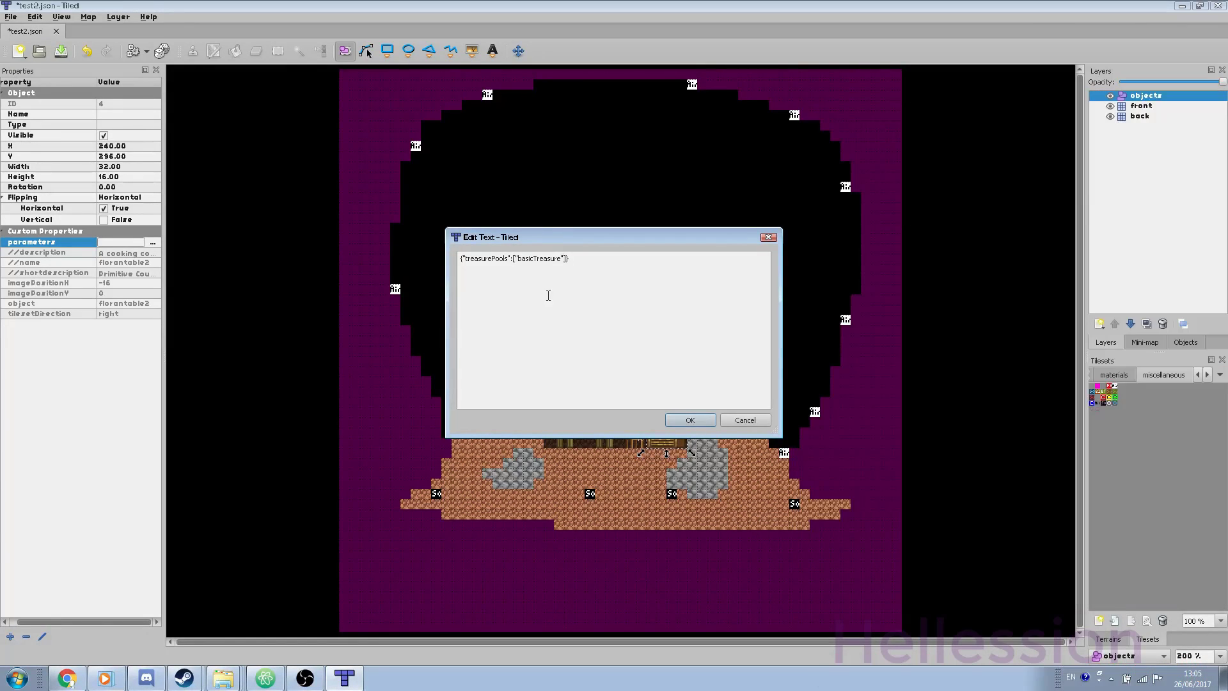
left_click(689, 420)
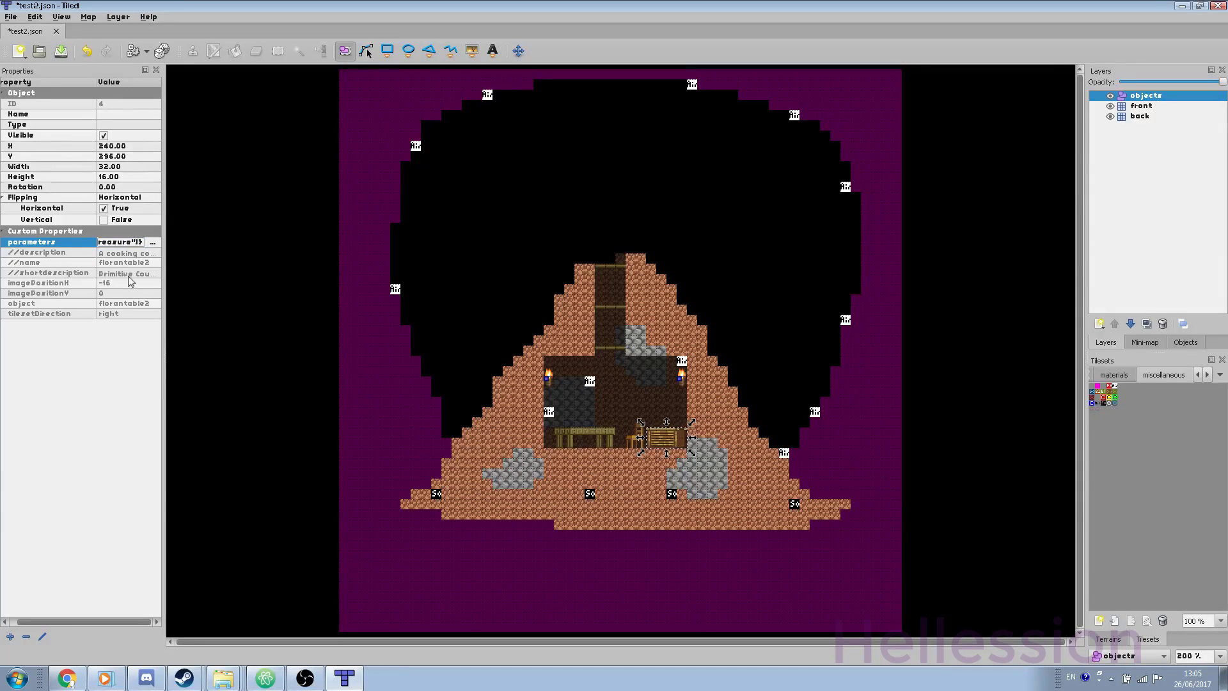
left_click(152, 242)
left_click(690, 419)
left_click(70, 306)
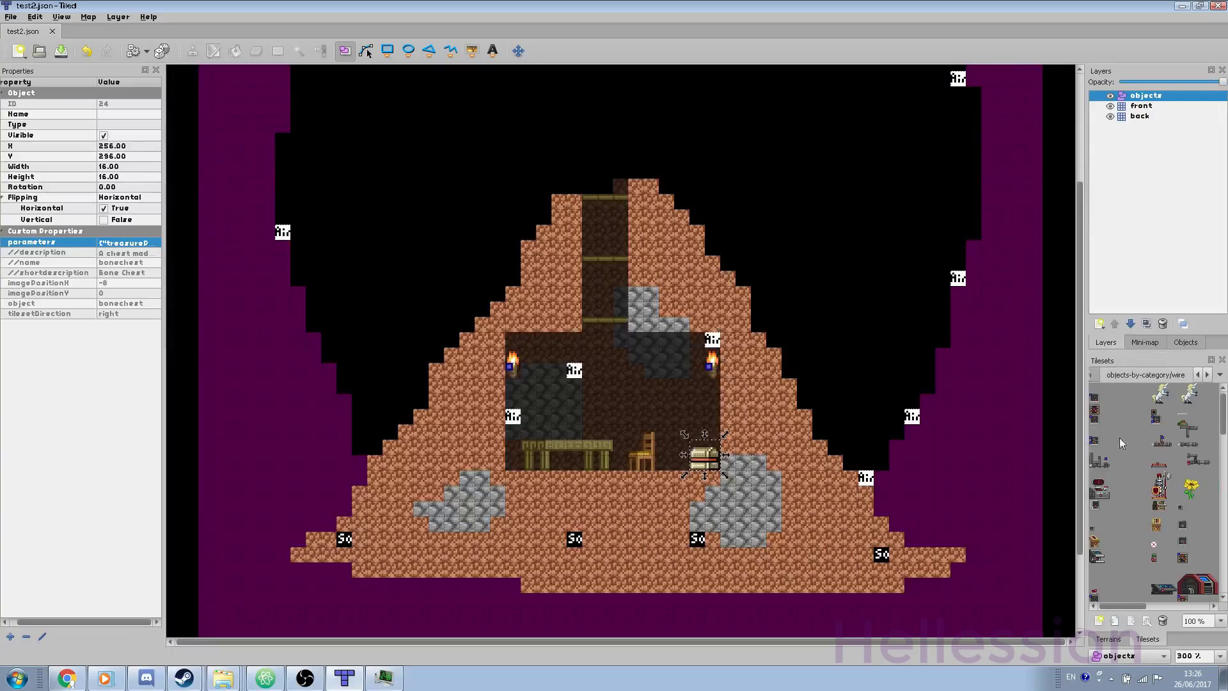
Step: Place the small wall button from the tileset in the room
left_click(1099, 410)
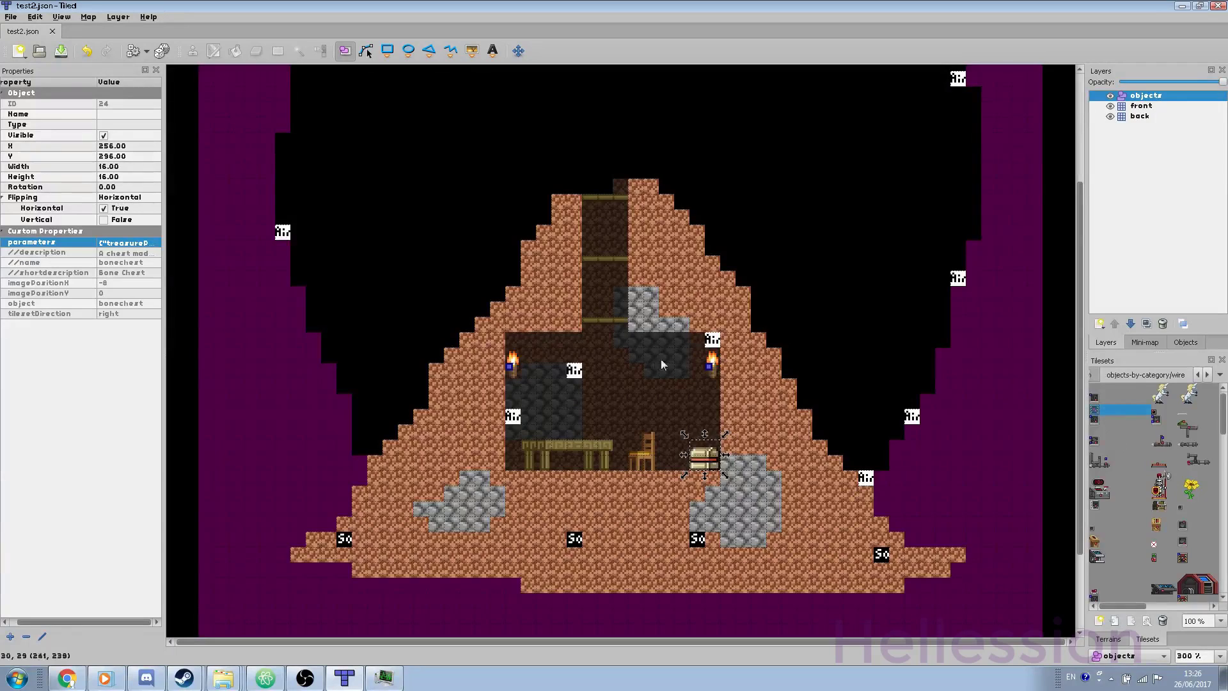
left_click(472, 51)
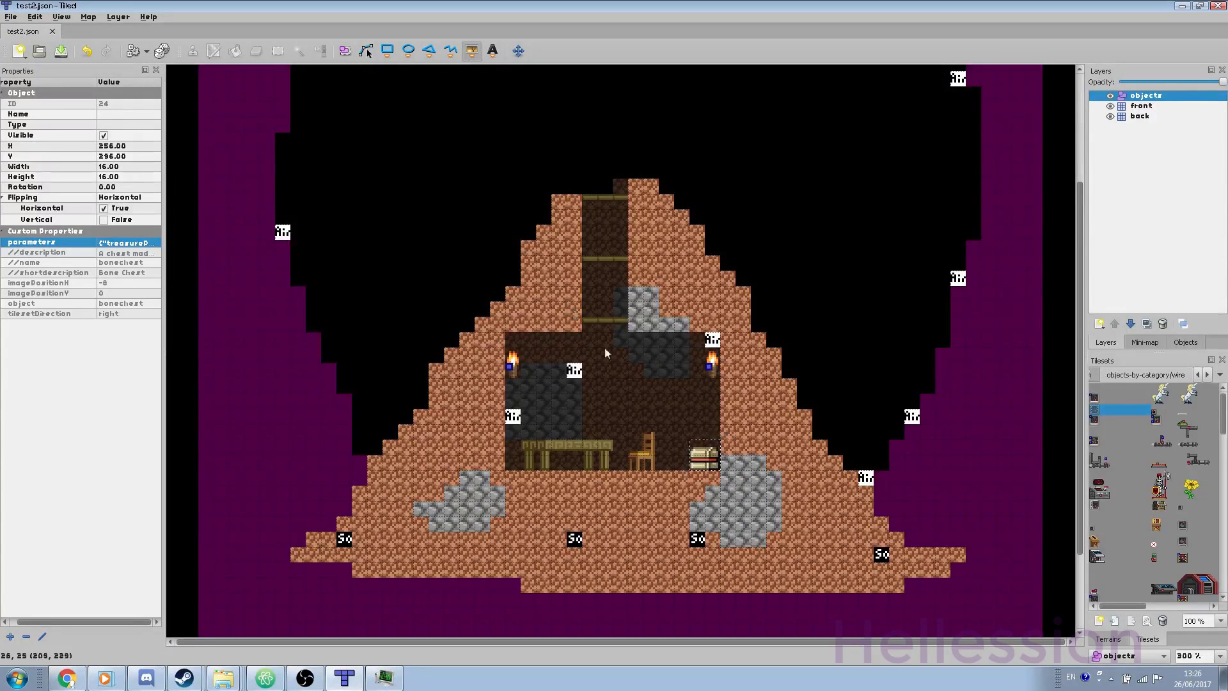
left_click(645, 385)
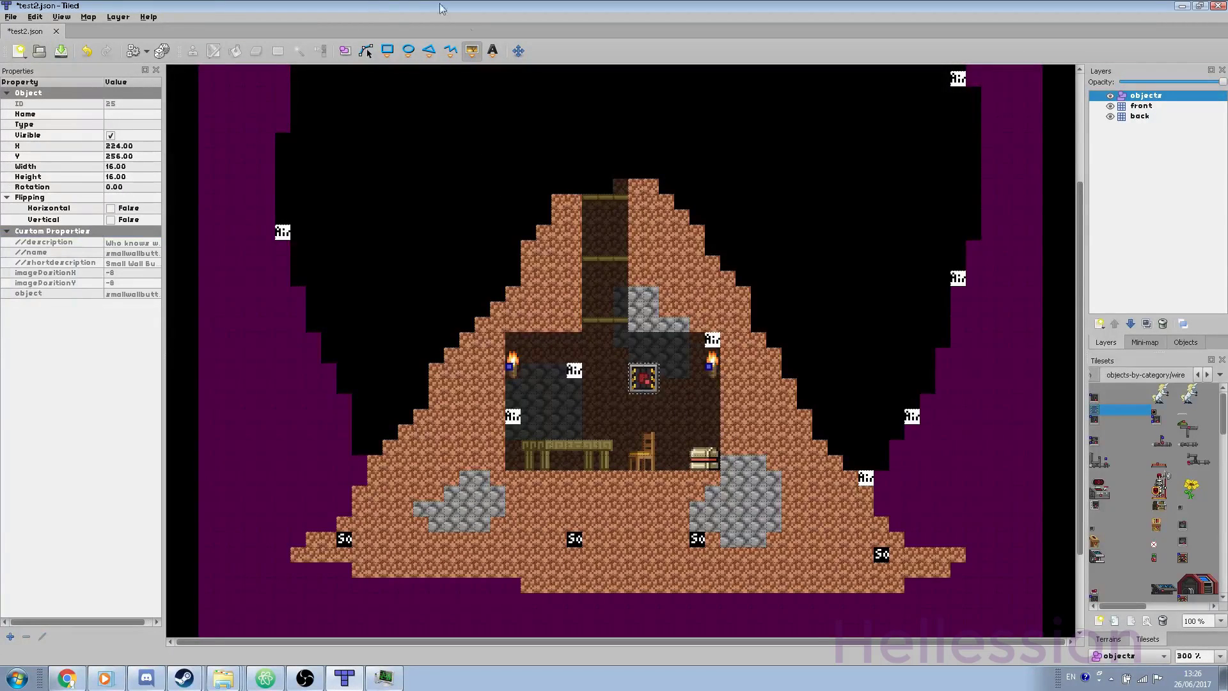
Step: Draw polyline wires from the wall button to the right and left torches
left_click(451, 52)
left_click(644, 378)
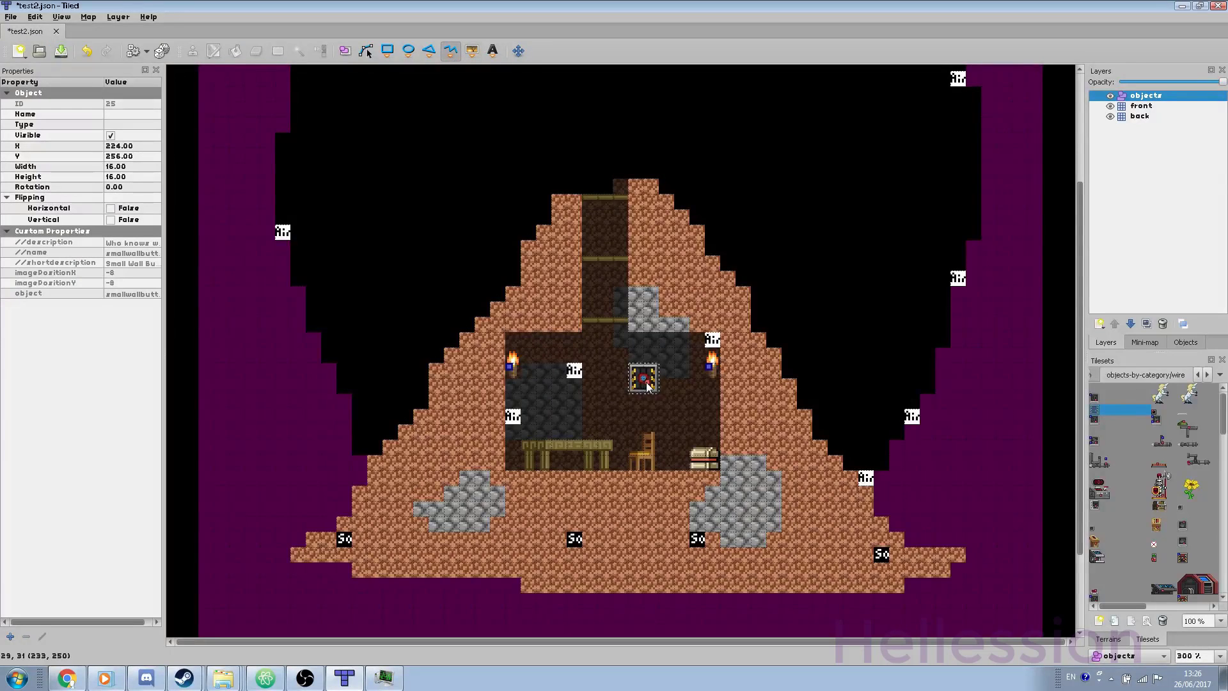
left_click(707, 368)
right_click(707, 367)
left_click(644, 379)
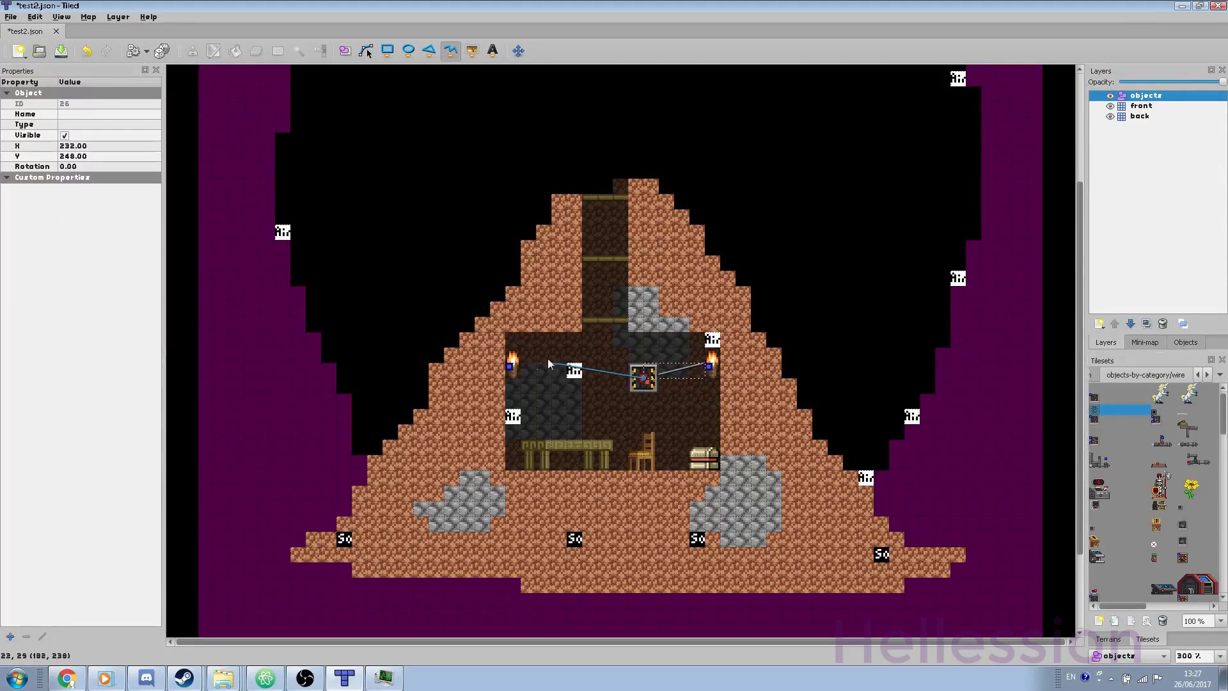
left_click(510, 366)
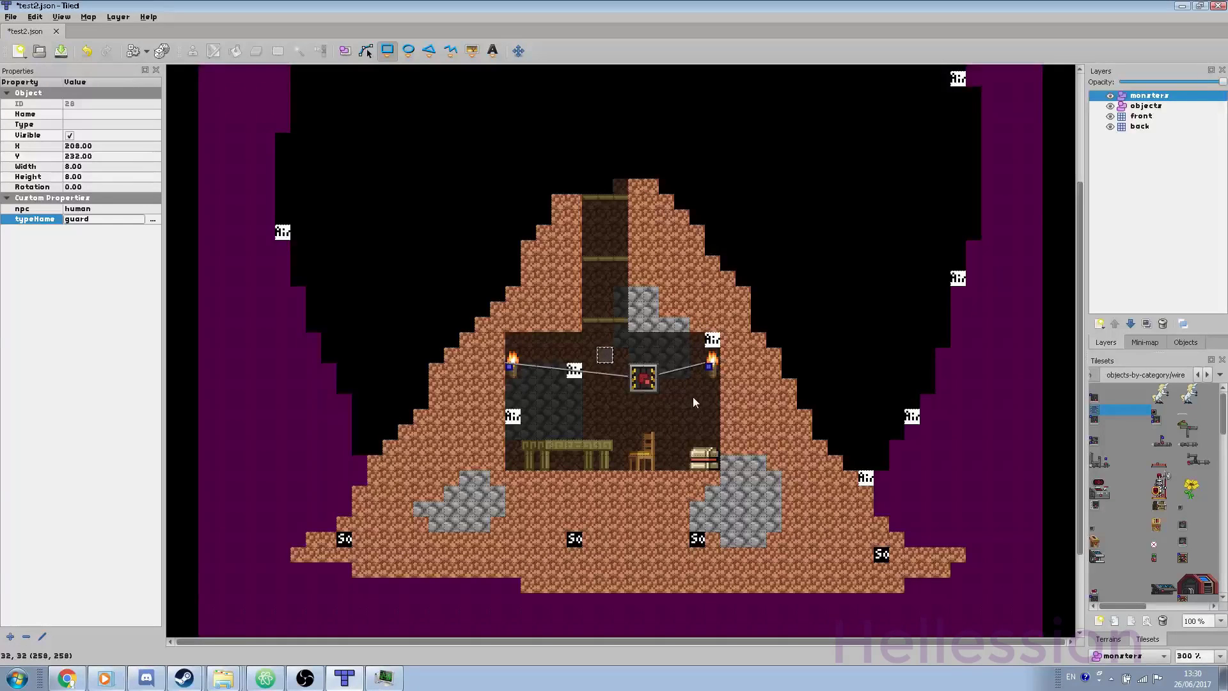
Step: Place a spawn rectangle above the dungeon with property monster set to spookit
left_click(742, 156)
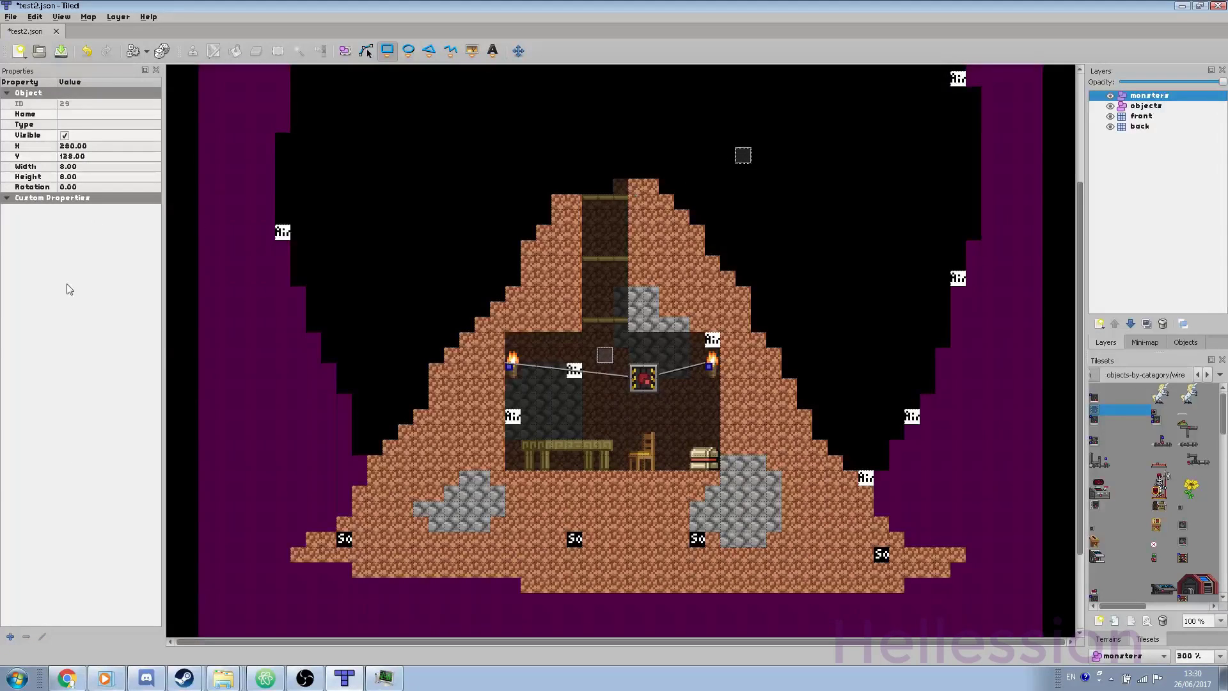
left_click(10, 637)
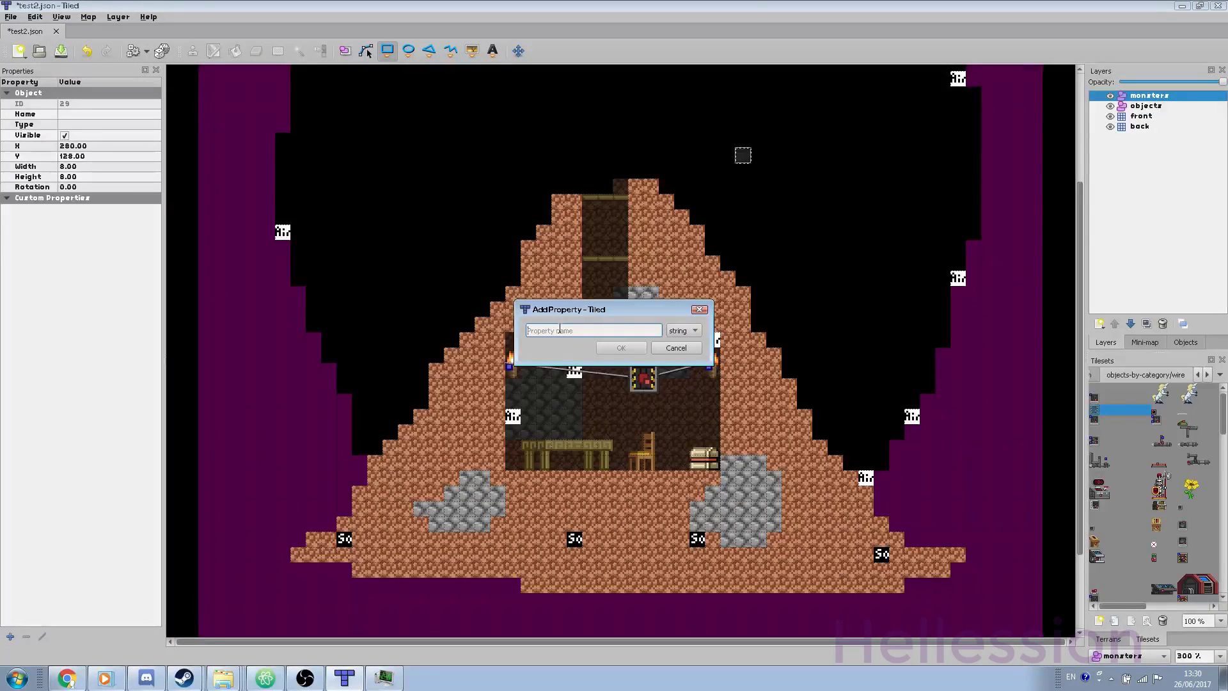
type("monster")
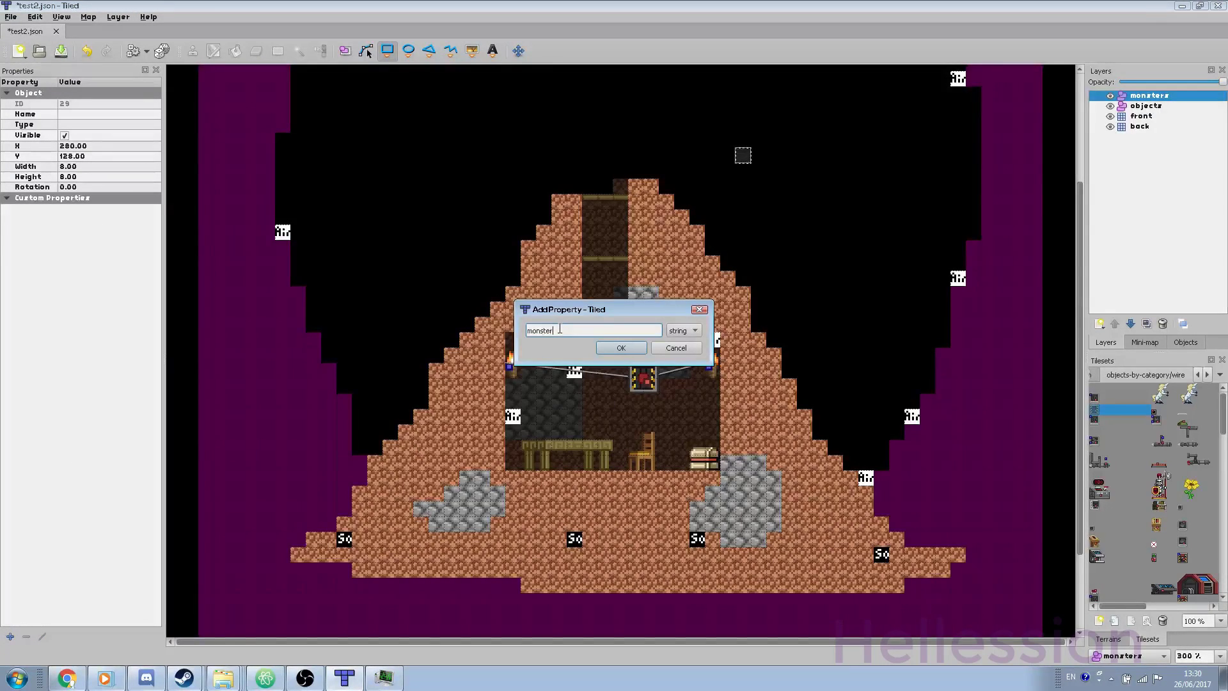
key("Return")
type("spoo")
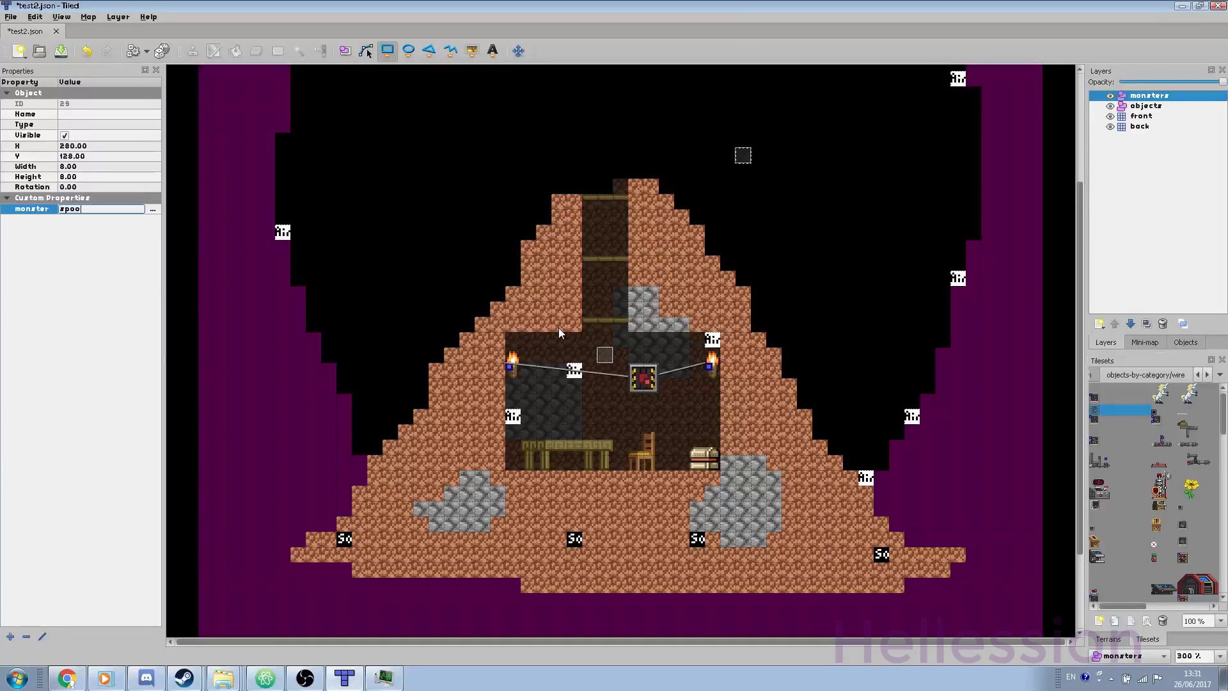
type("kit")
key("Return")
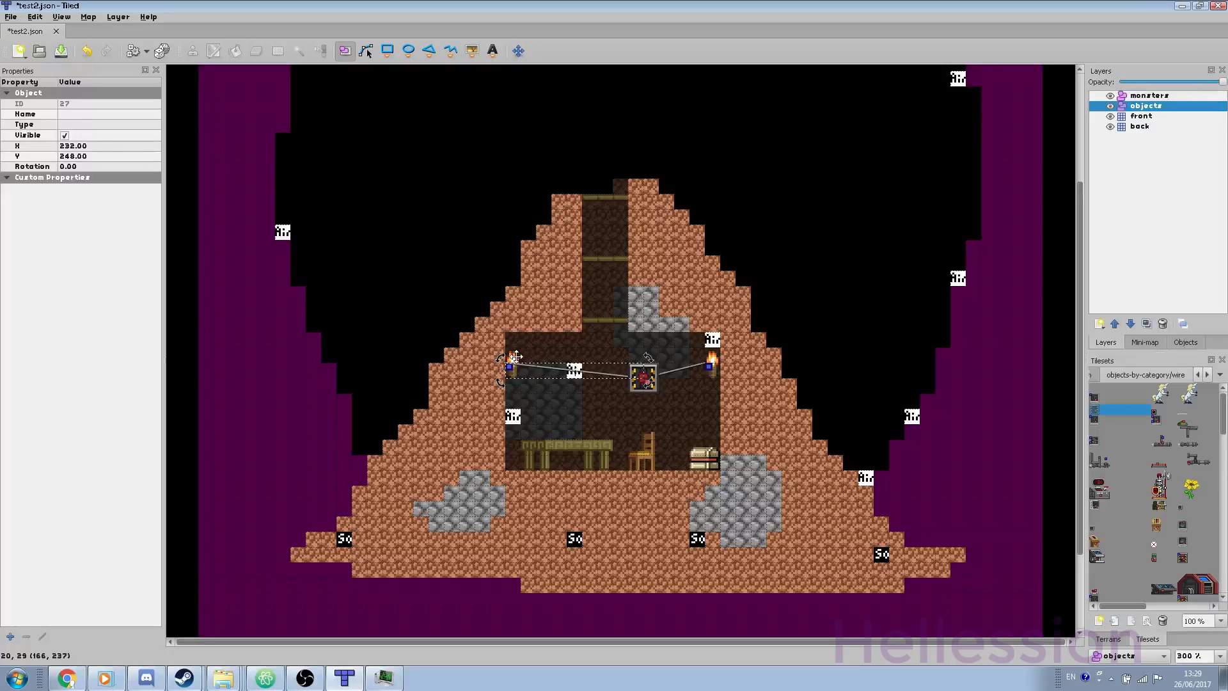
Step: Draw a small spawn rectangle in the room on the monsters layer with npc = human
left_click(1139, 95)
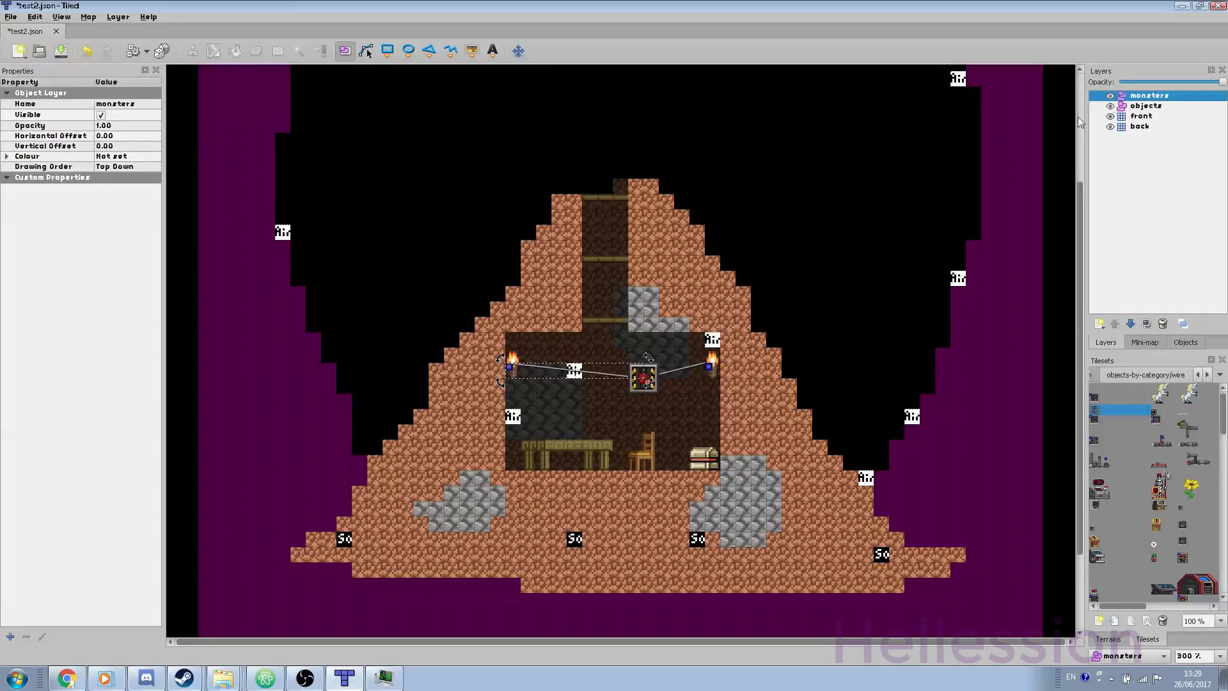
left_click(387, 51)
left_click_drag(601, 351, 612, 358)
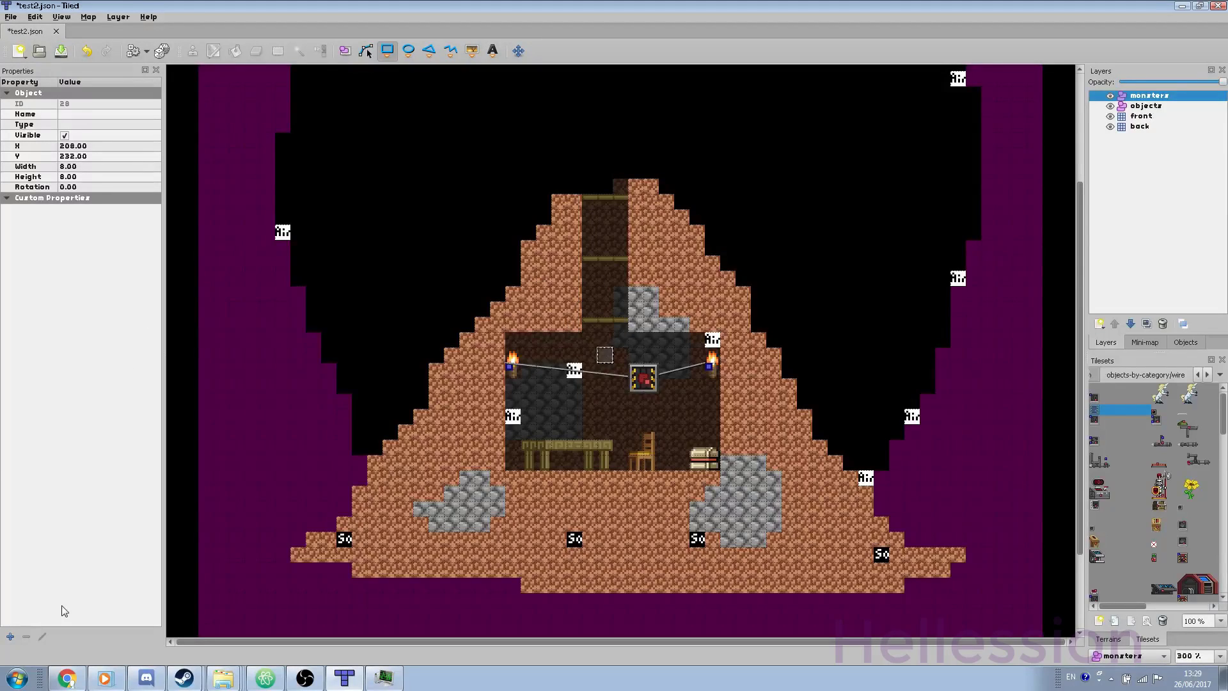
left_click(10, 636)
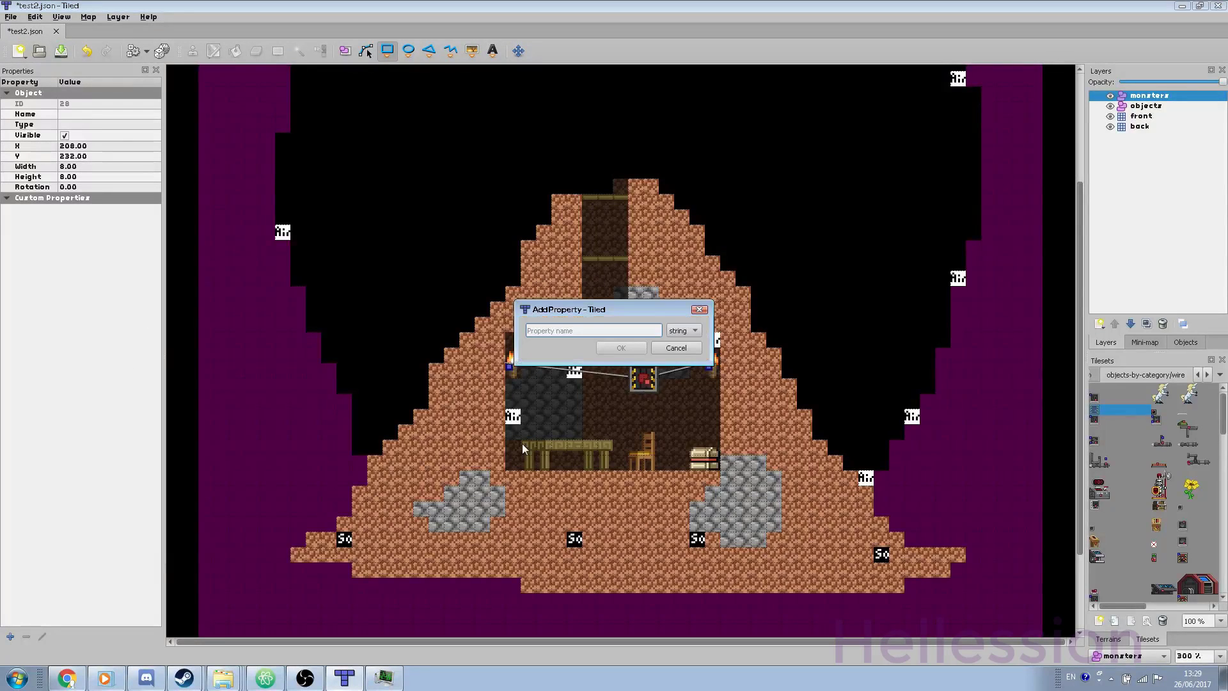
type("npc")
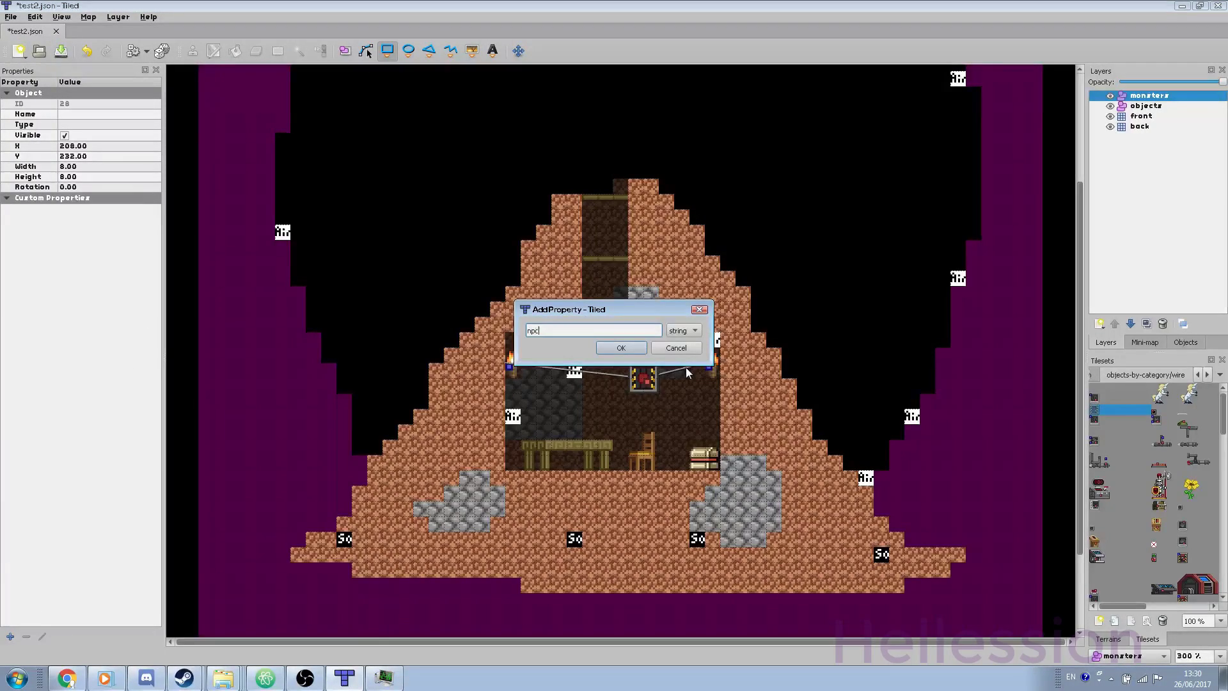
key("Return")
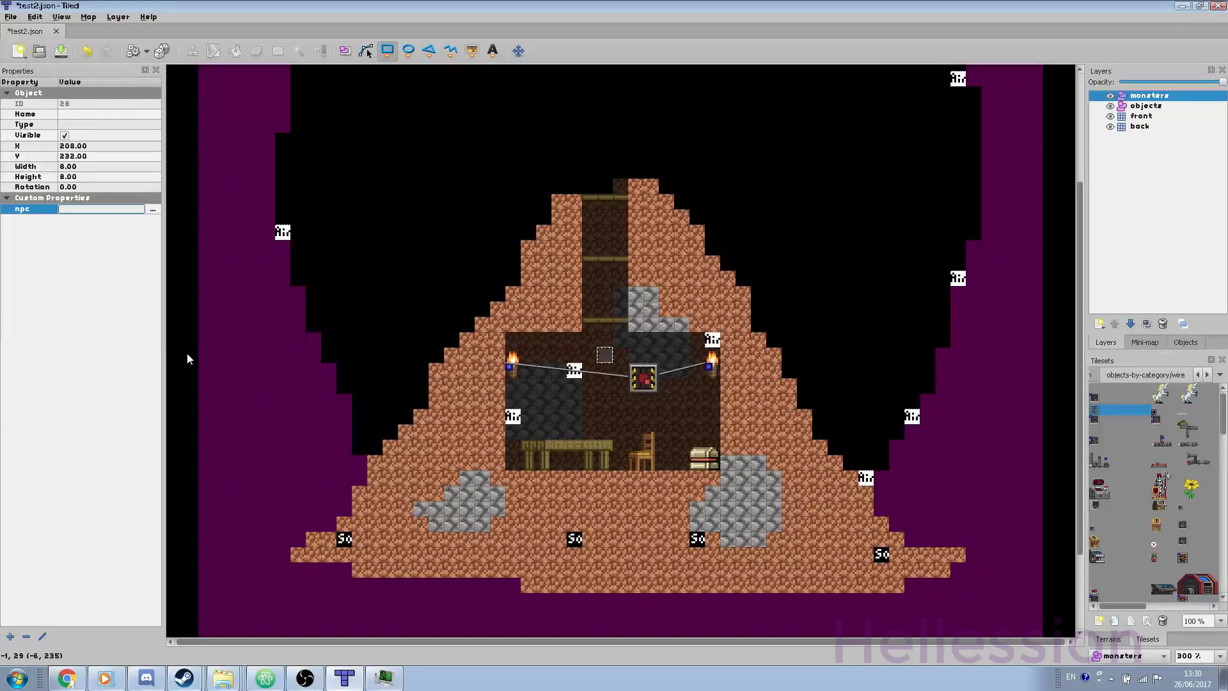
type("human")
key("Return")
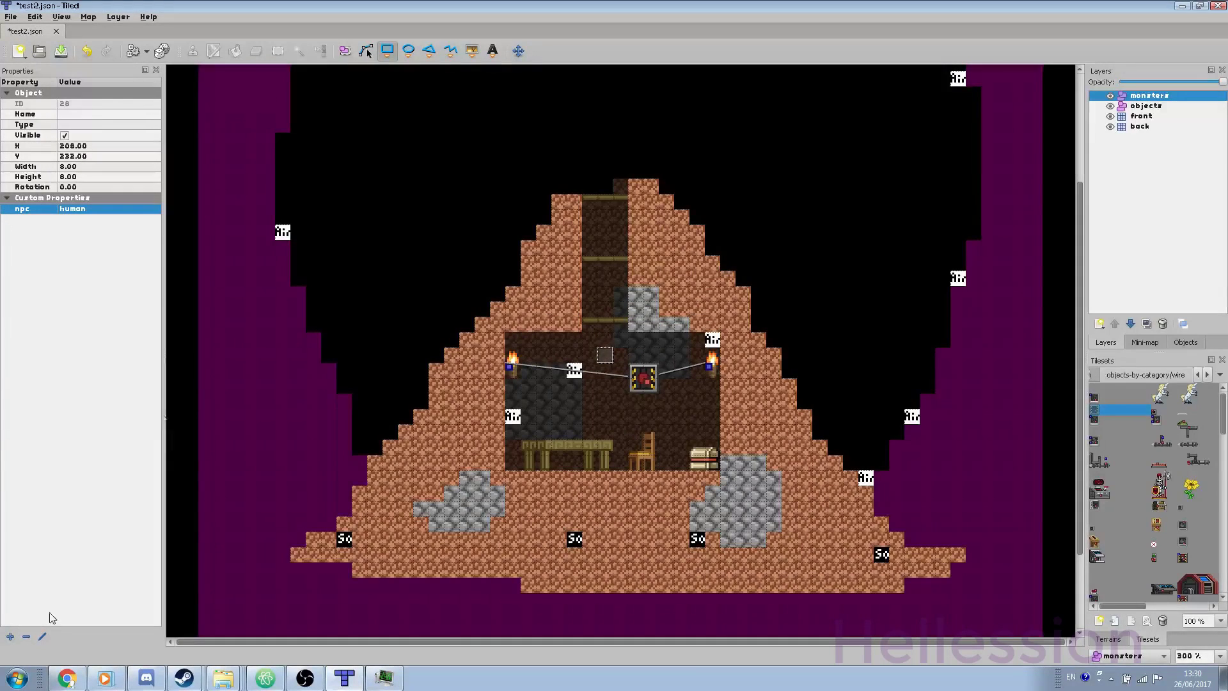
Step: Add a typeName property with value nakedVillager to the spawn rectangle
left_click(9, 636)
type("typeName")
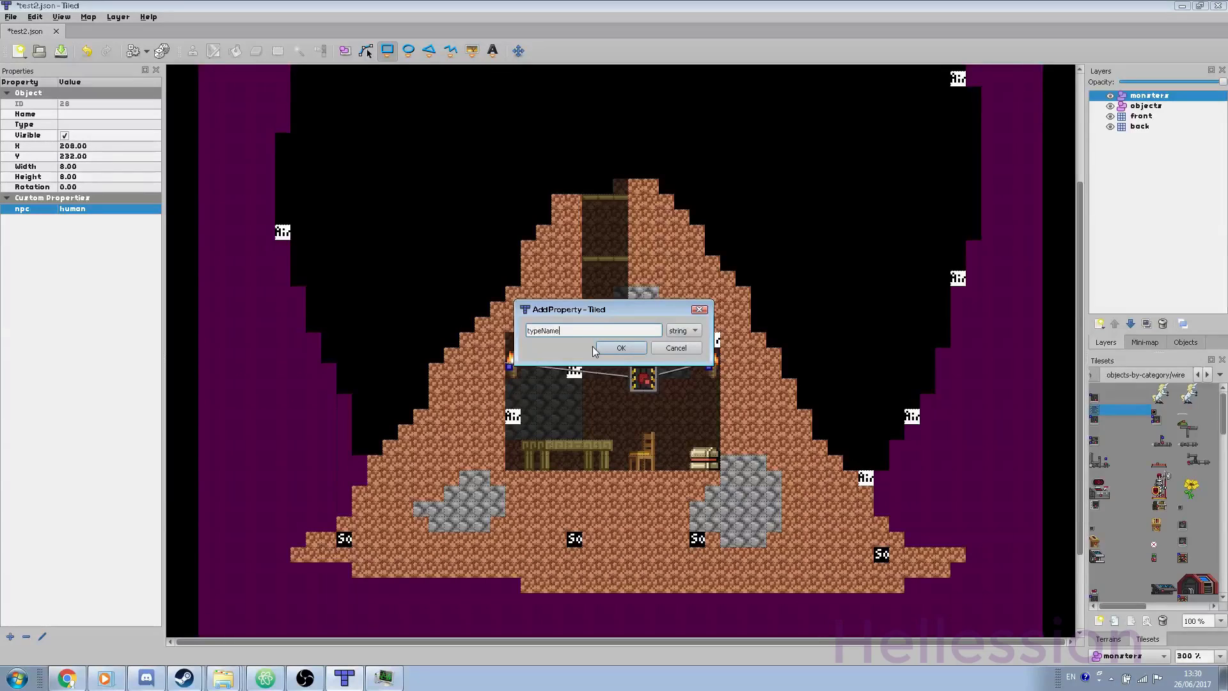
key("Return")
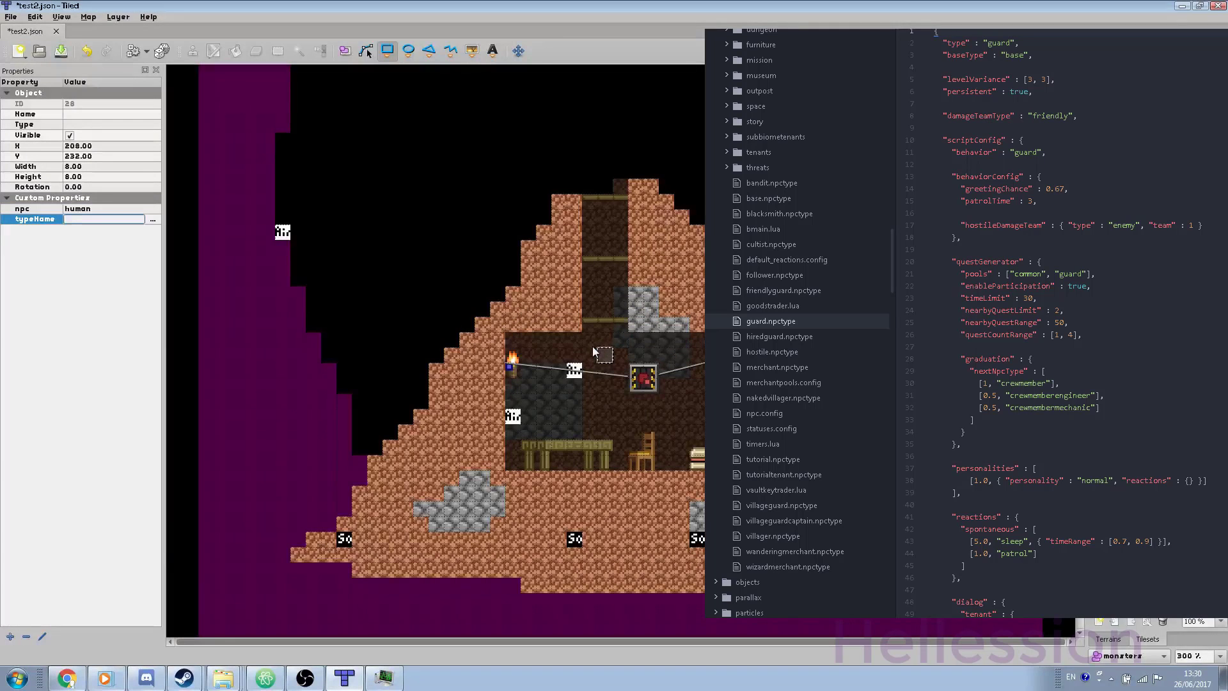
type("nakedVillager")
key("Return")
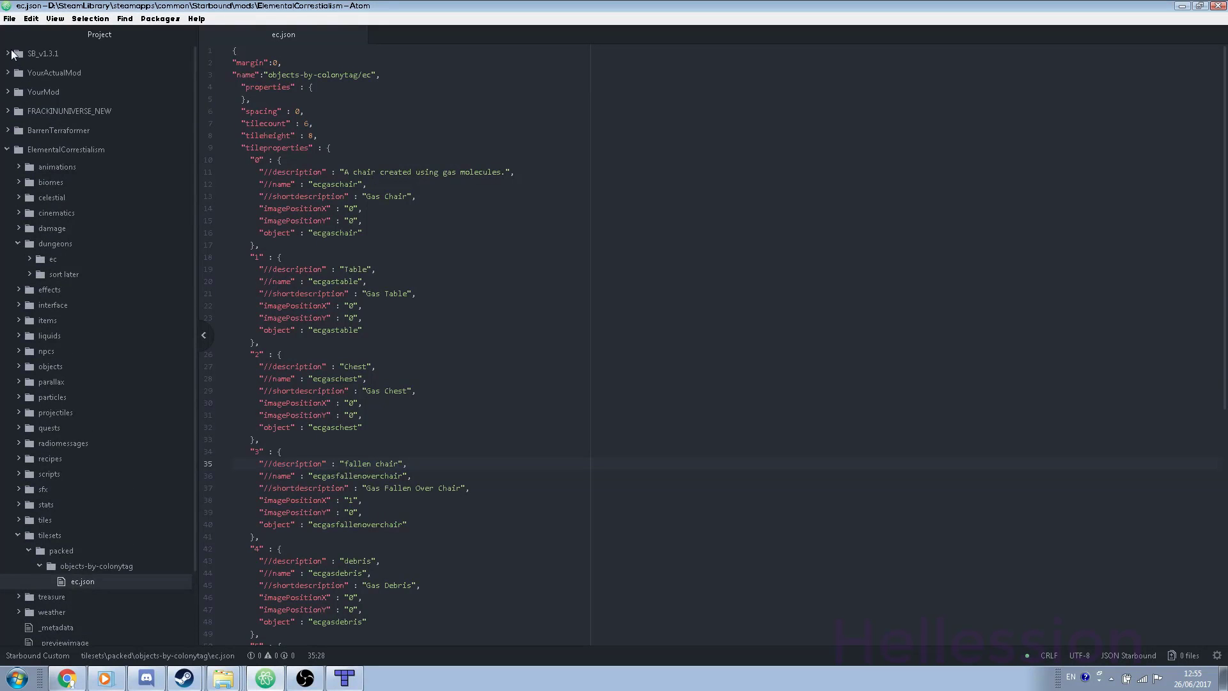
Step: Browse Atom's asset folders, collapse quests, then add an external tileset in Tiled
scroll(25, 96, "down", 2)
scroll(67, 209, "down", 15)
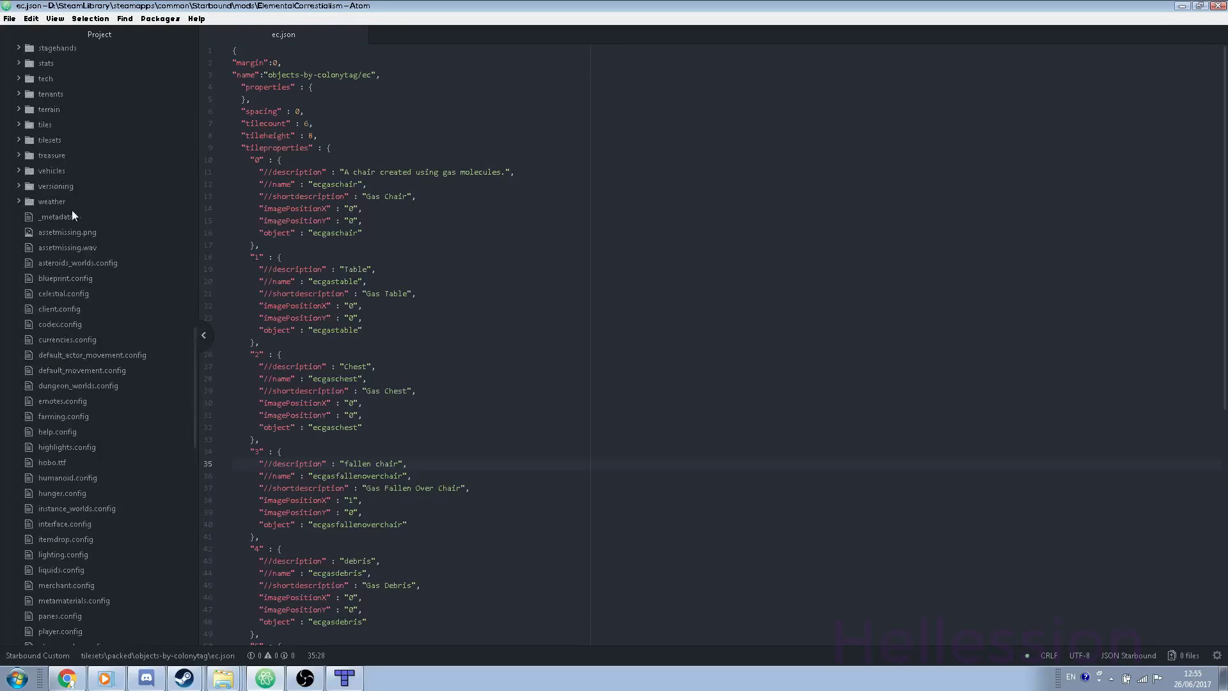
scroll(27, 408, "up", 10)
left_click(18, 469)
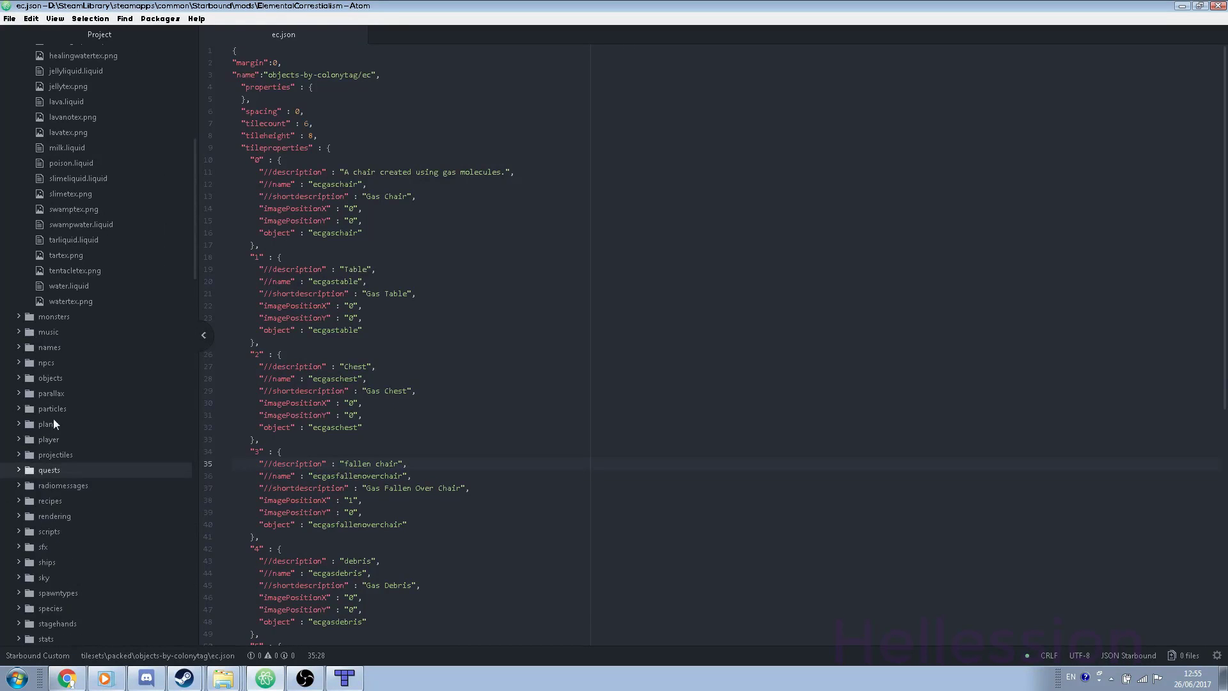
scroll(52, 418, "down", 9)
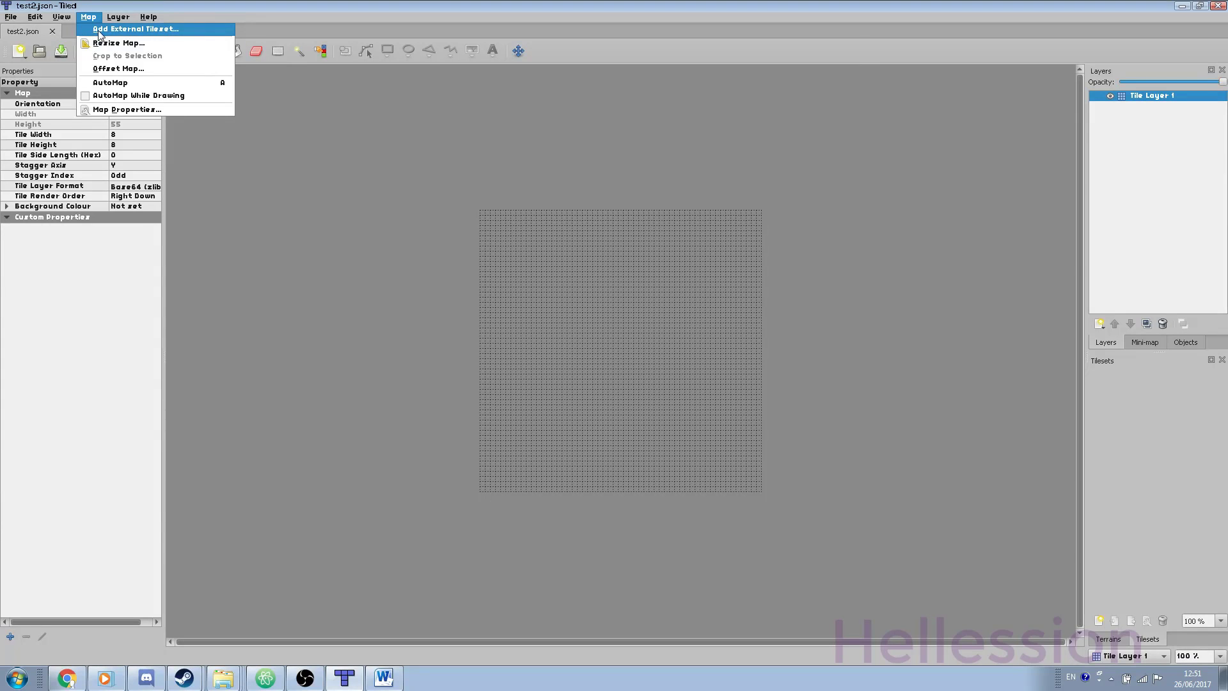
left_click(101, 29)
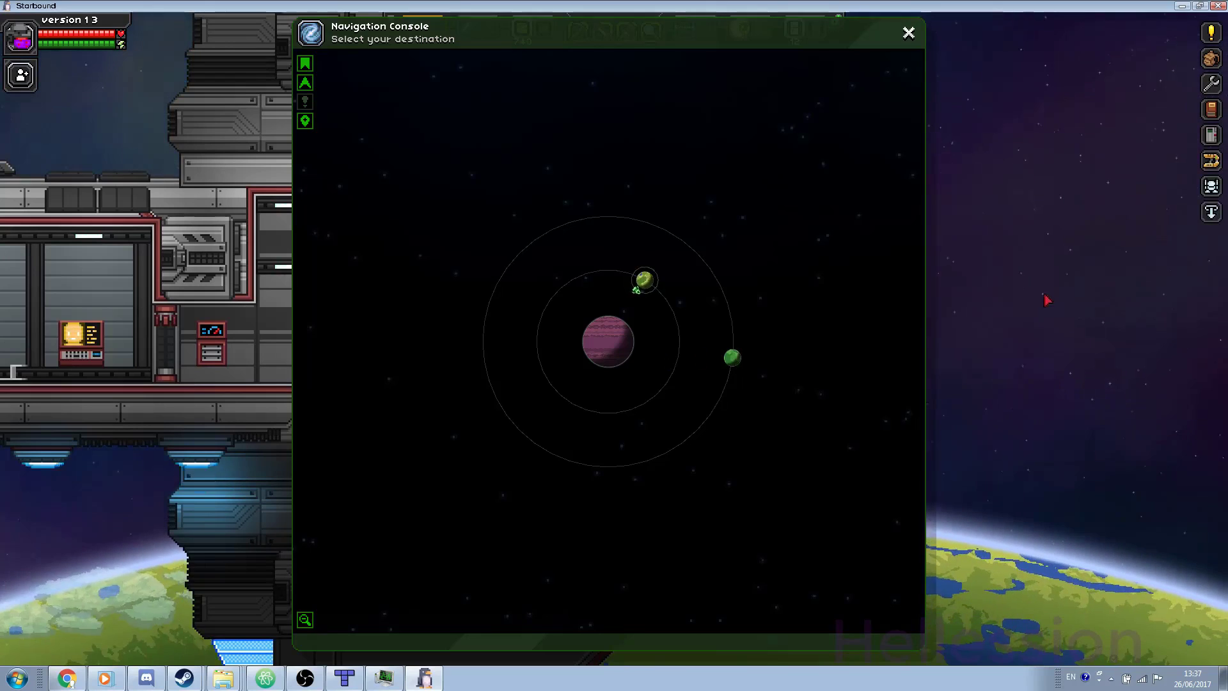
Step: Leave the captain's chair, beam down to Errai Mire III - a, and walk right
key("Escape")
key("space")
key("a")
left_click(1210, 211)
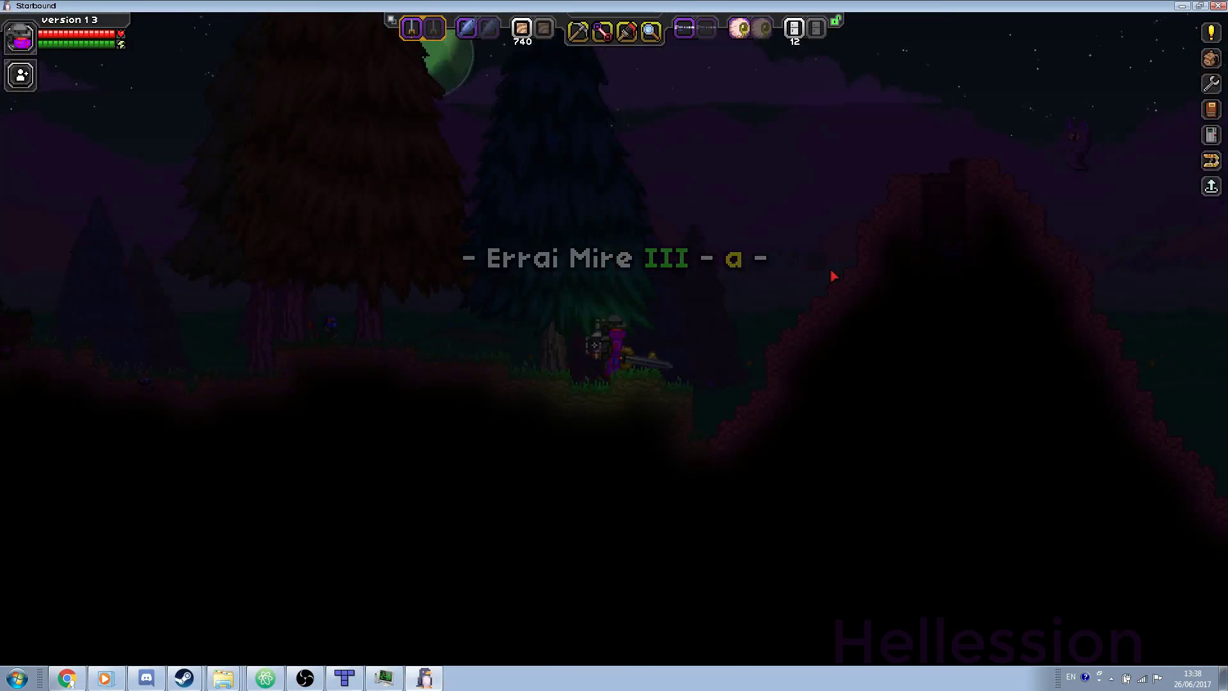
key("d")
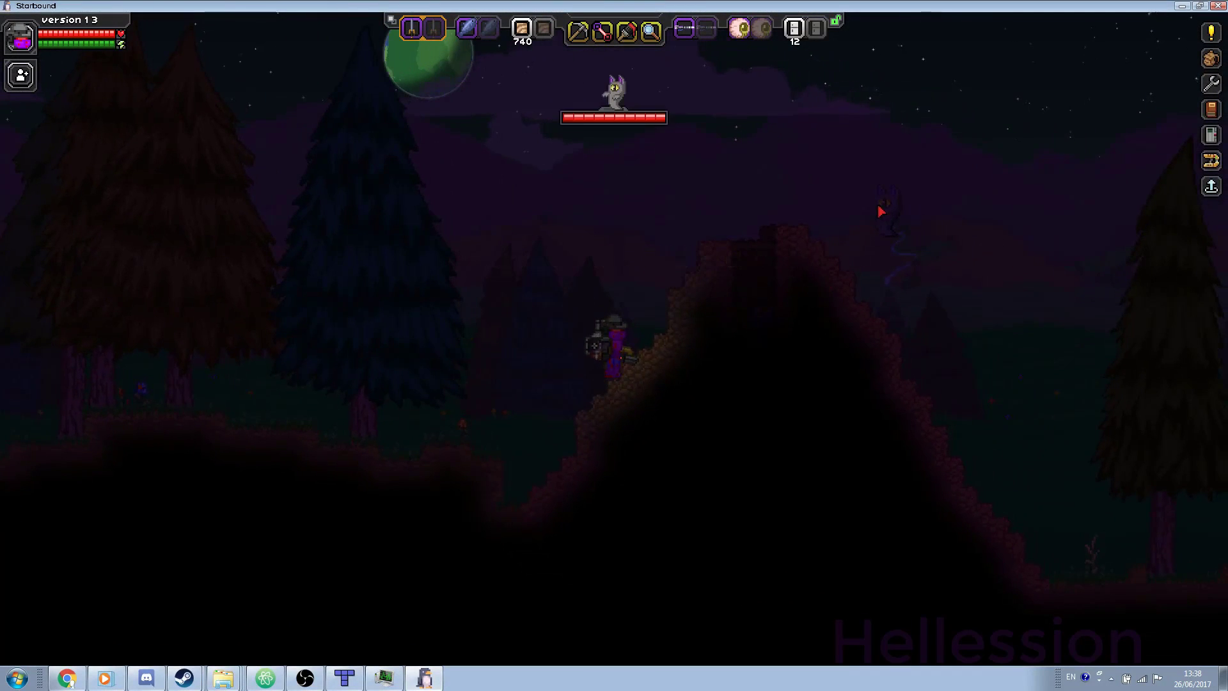